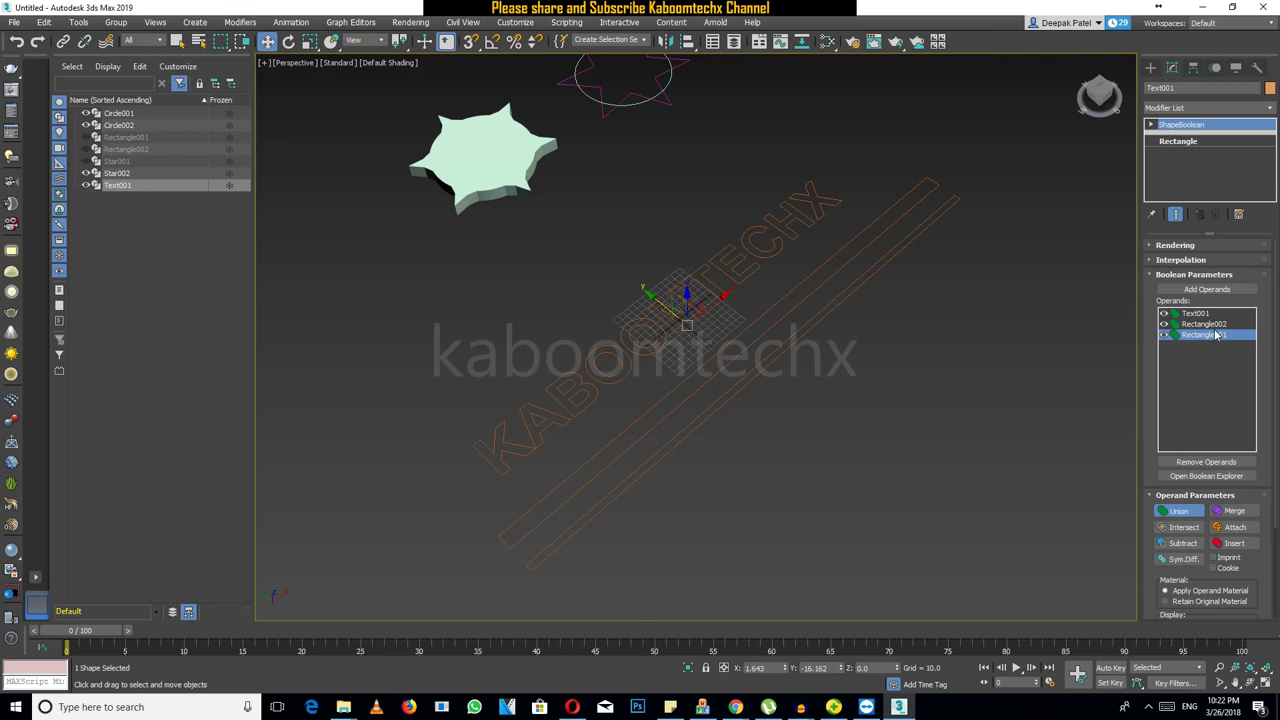
Enter the Operands sub-level of the text shape's ShapeBoolean modifier
{"action": "left_click", "coordinate": [1200, 141]}
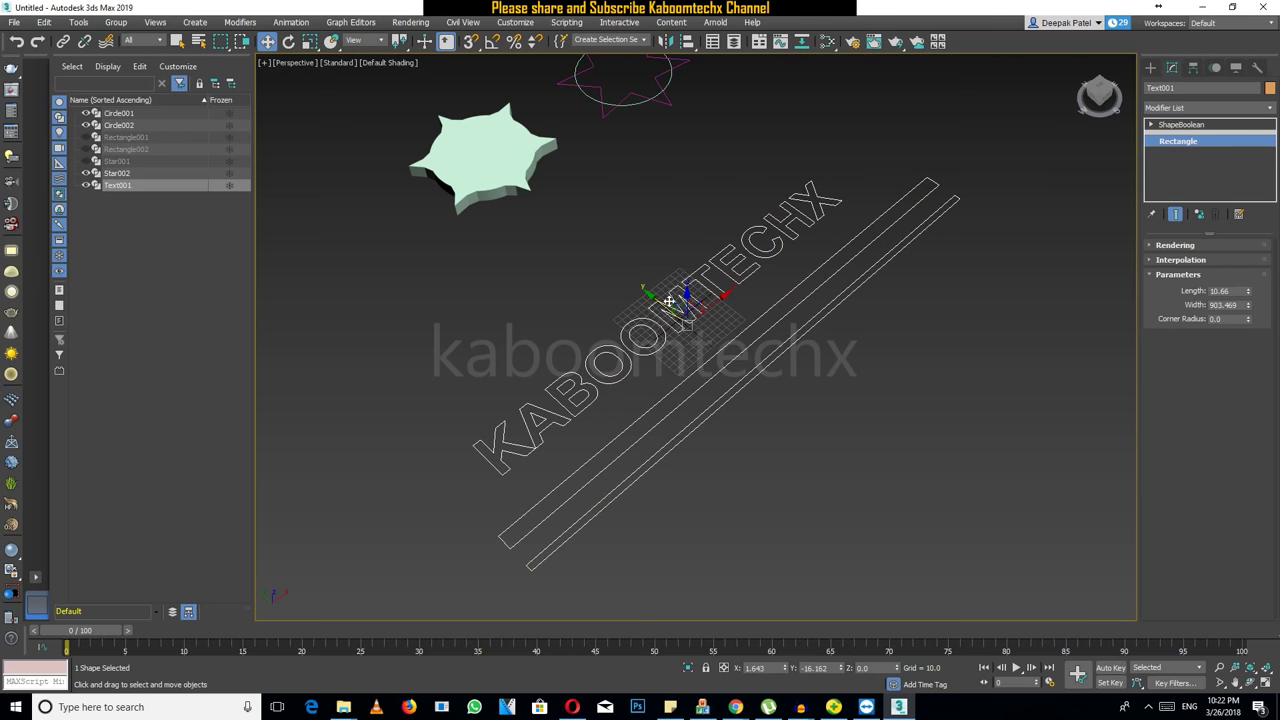
{"action": "left_click", "coordinate": [1151, 125]}
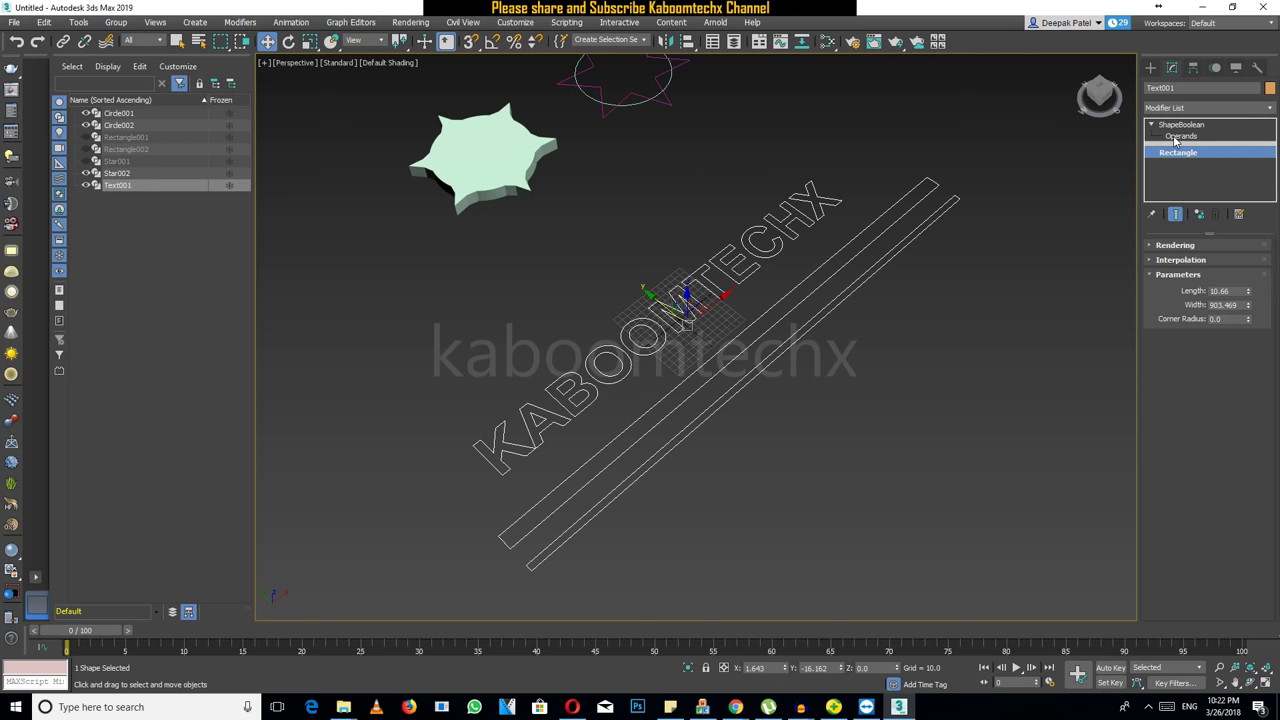
{"action": "left_click", "coordinate": [1180, 137]}
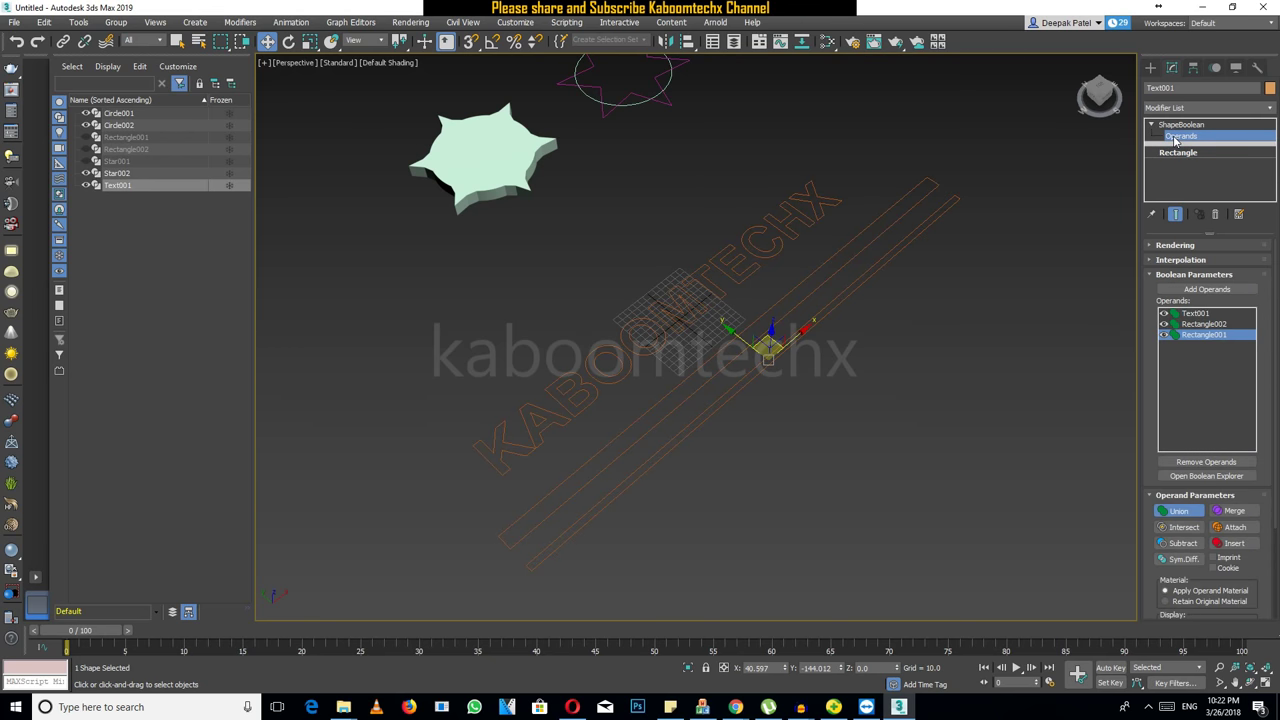
Select the Text001, Rectangle002 and Rectangle001 operands in turn to examine where each one sits
{"action": "left_click", "coordinate": [1207, 325]}
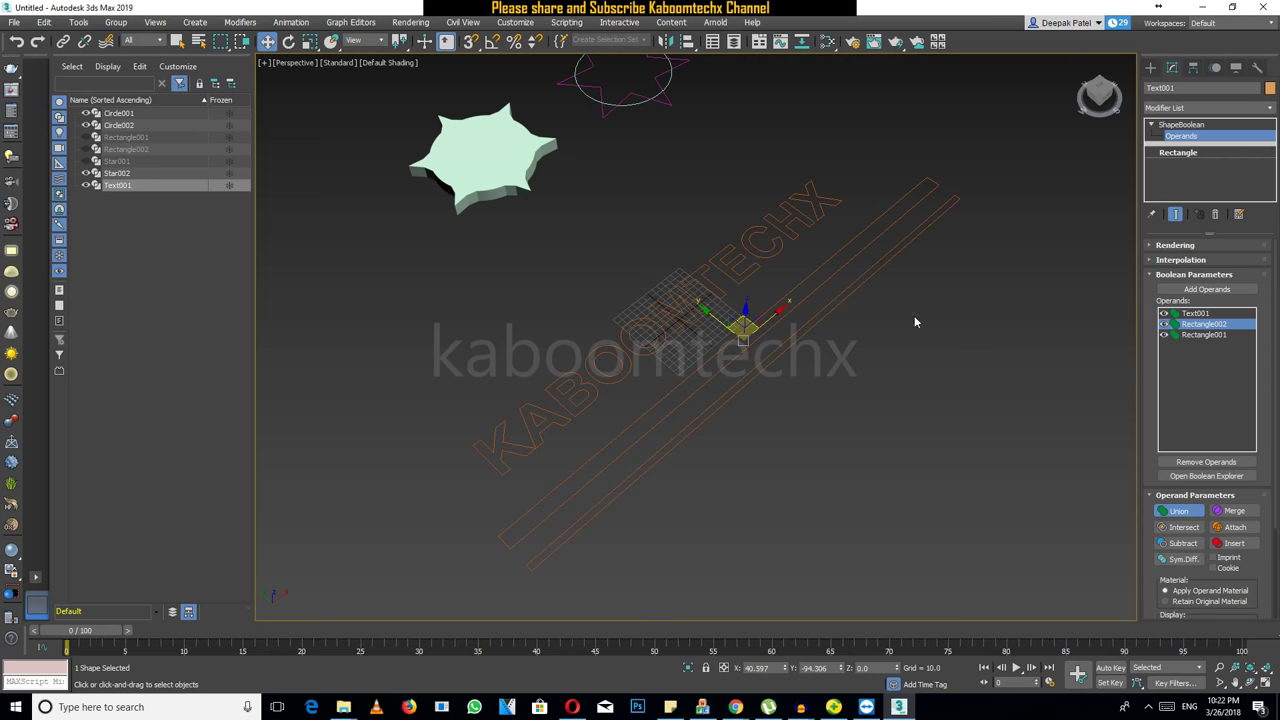
{"action": "left_click", "coordinate": [1203, 315]}
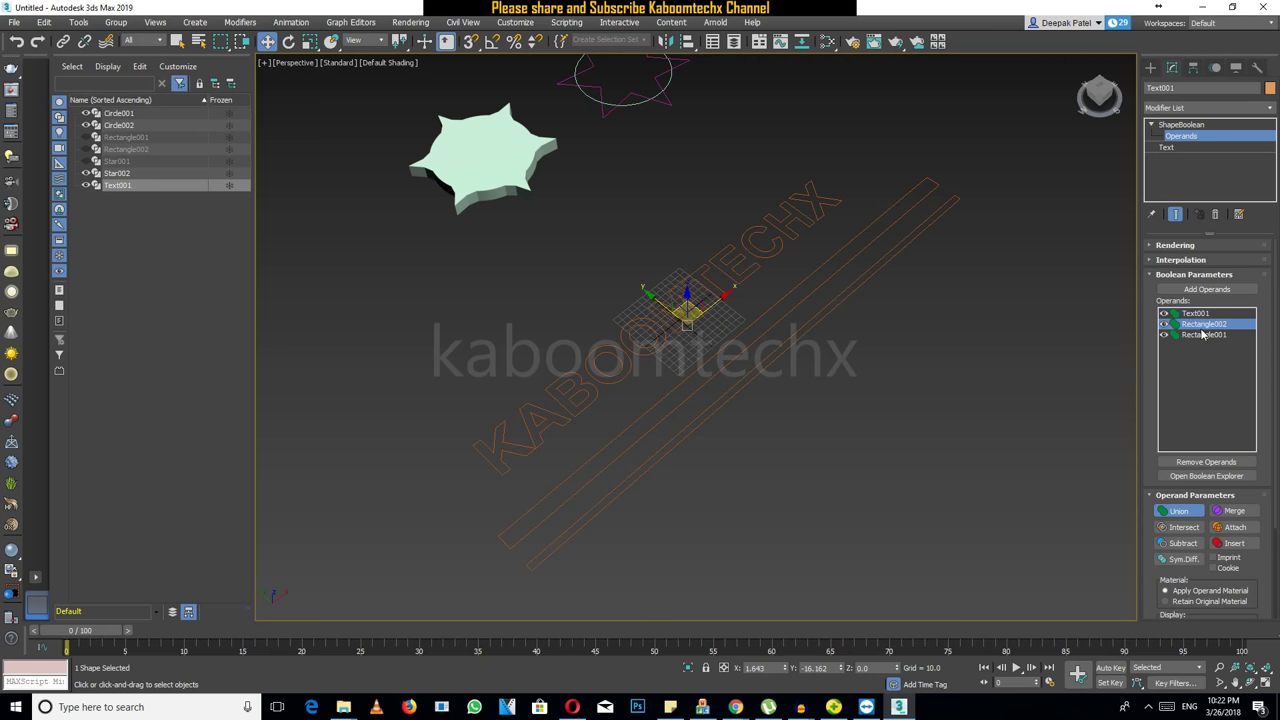
{"action": "left_click", "coordinate": [1203, 335]}
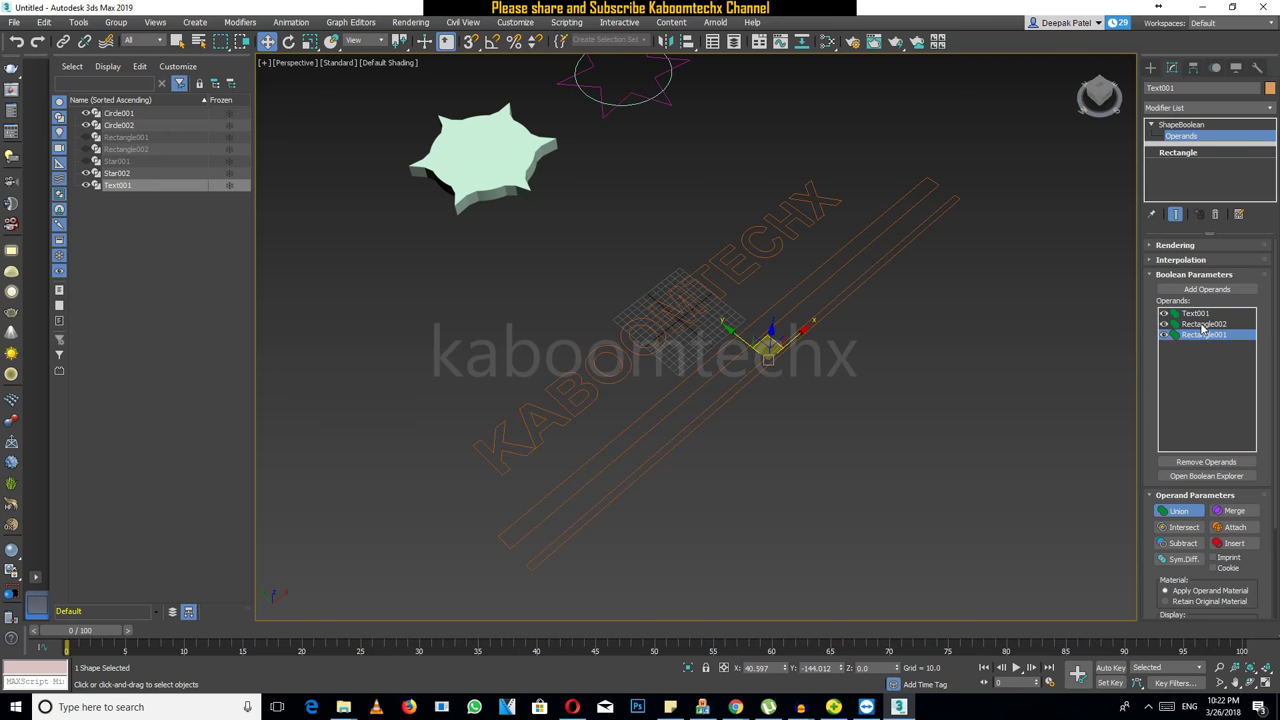
{"action": "left_click", "coordinate": [1203, 325]}
{"action": "left_click", "coordinate": [1201, 314]}
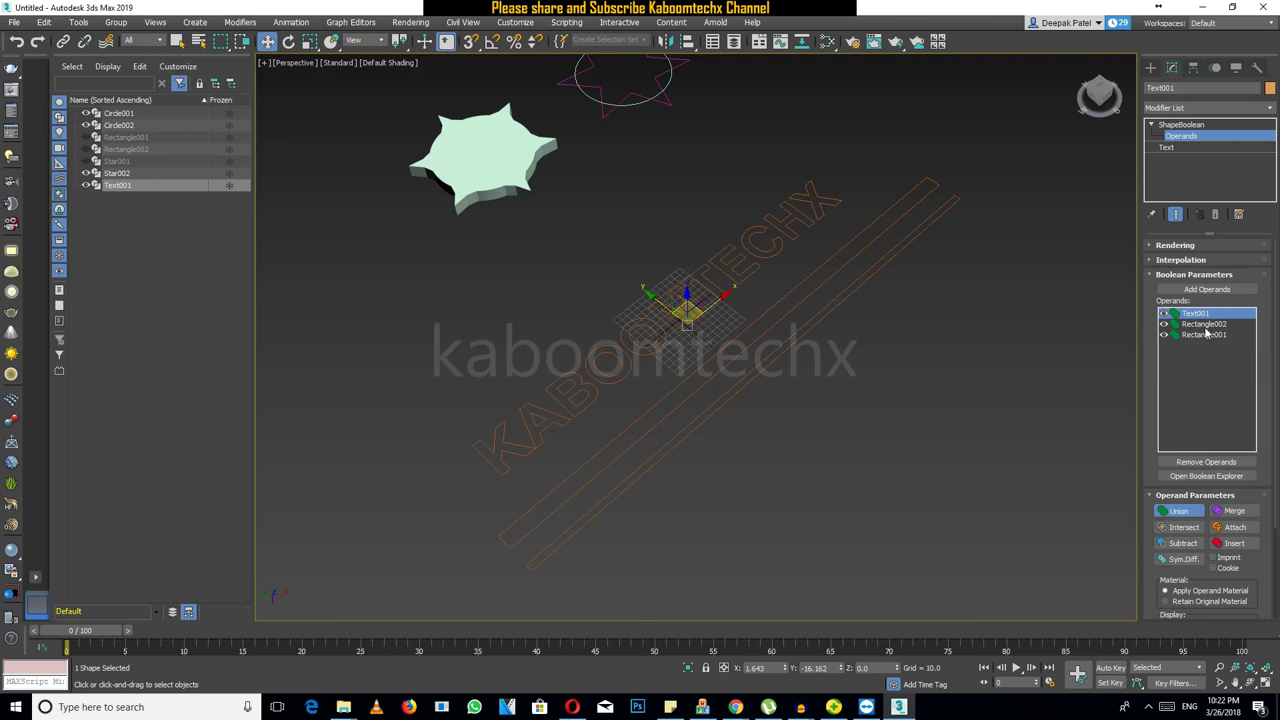
{"action": "left_click", "coordinate": [1205, 326]}
{"action": "left_click", "coordinate": [1204, 335]}
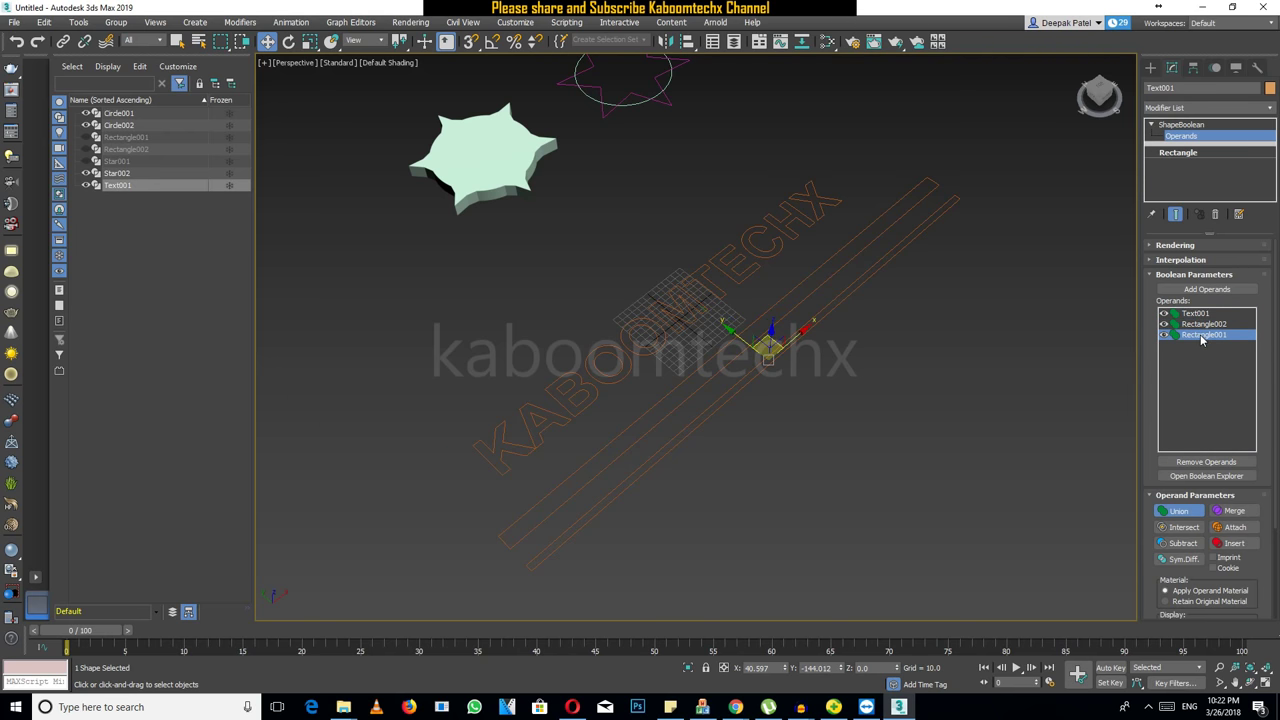
Move the Rectangle002 operand along Y to about 6.4 so it overlaps the middle of the KABOOMTECHX text
{"action": "left_click", "coordinate": [1203, 326]}
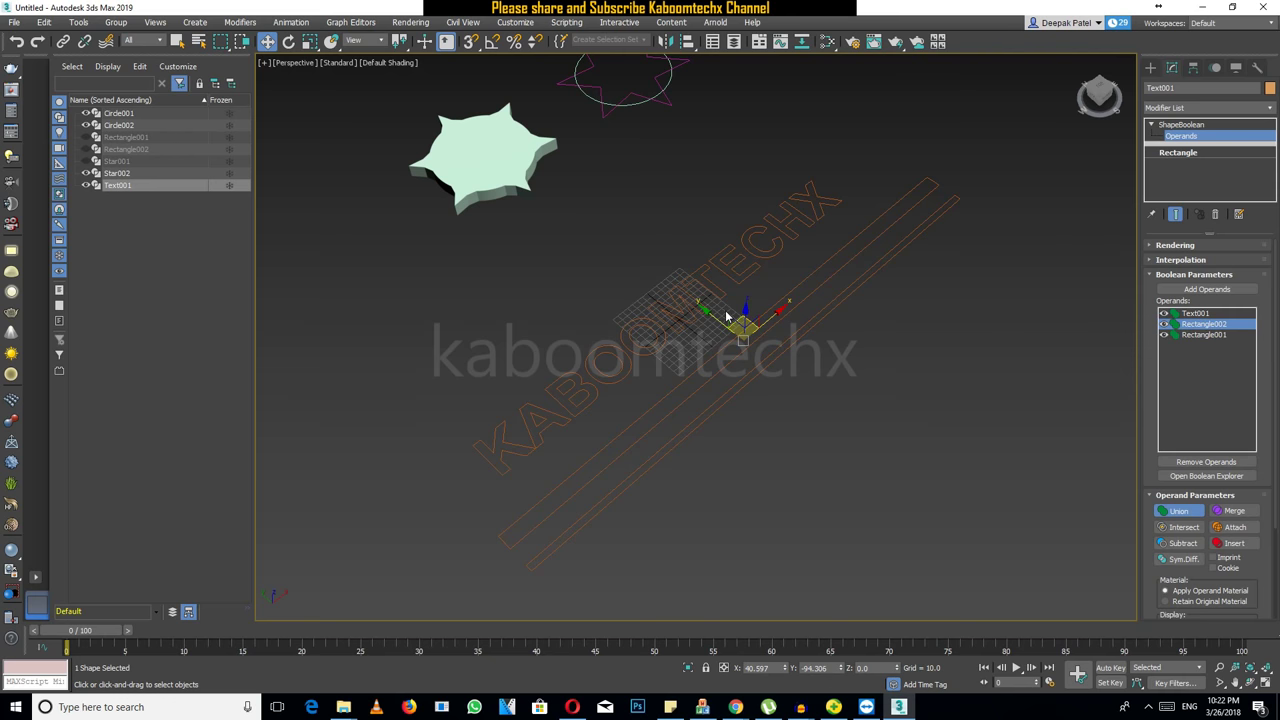
{"action": "left_click_drag", "start_coordinate": [718, 316], "coordinate": [682, 270]}
{"action": "middle_click_drag", "start_coordinate": [813, 251], "coordinate": [730, 335], "text": "alt"}
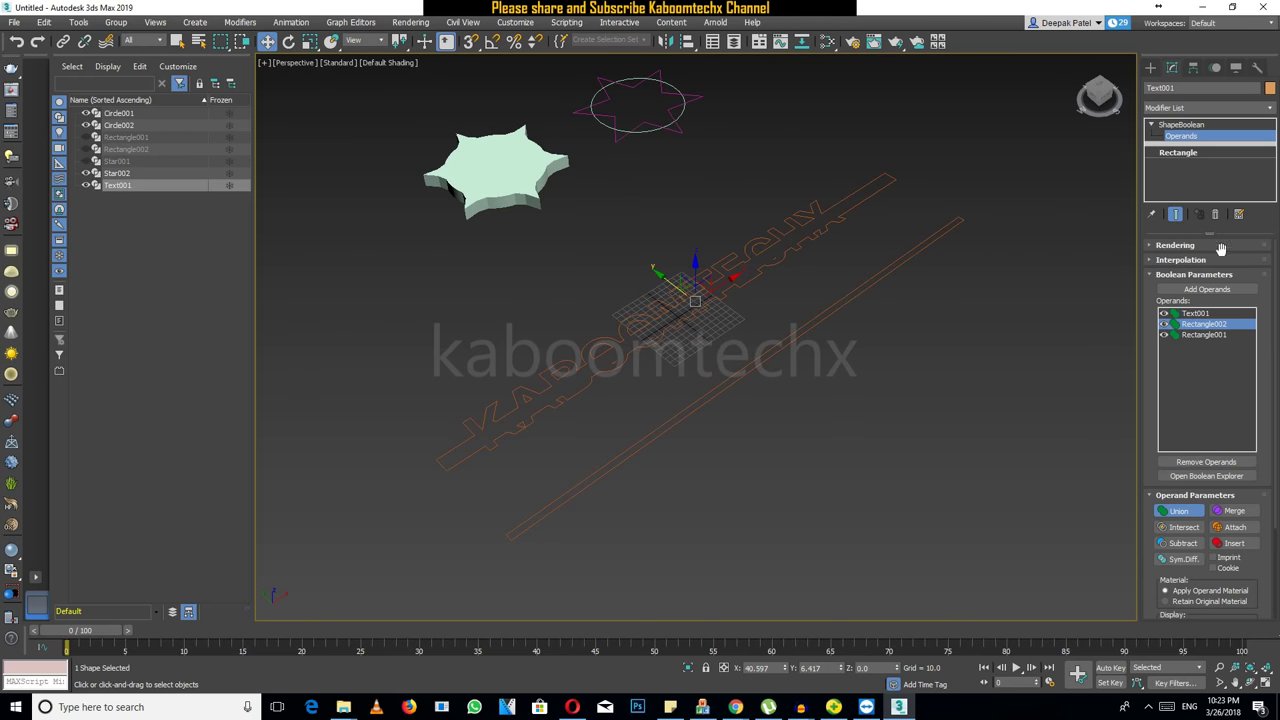
Add an Extrude modifier on top of the ShapeBoolean of the text and rectangles
{"action": "left_click", "coordinate": [1251, 108]}
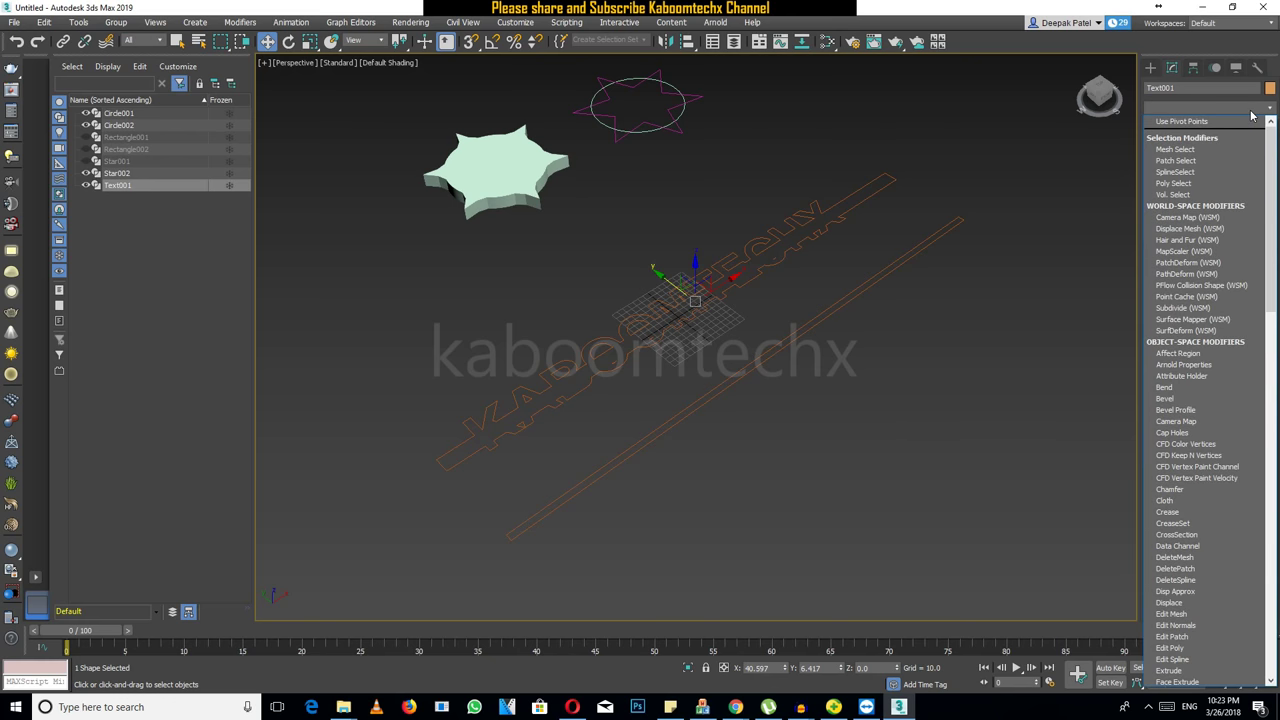
{"action": "key", "text": "e"}
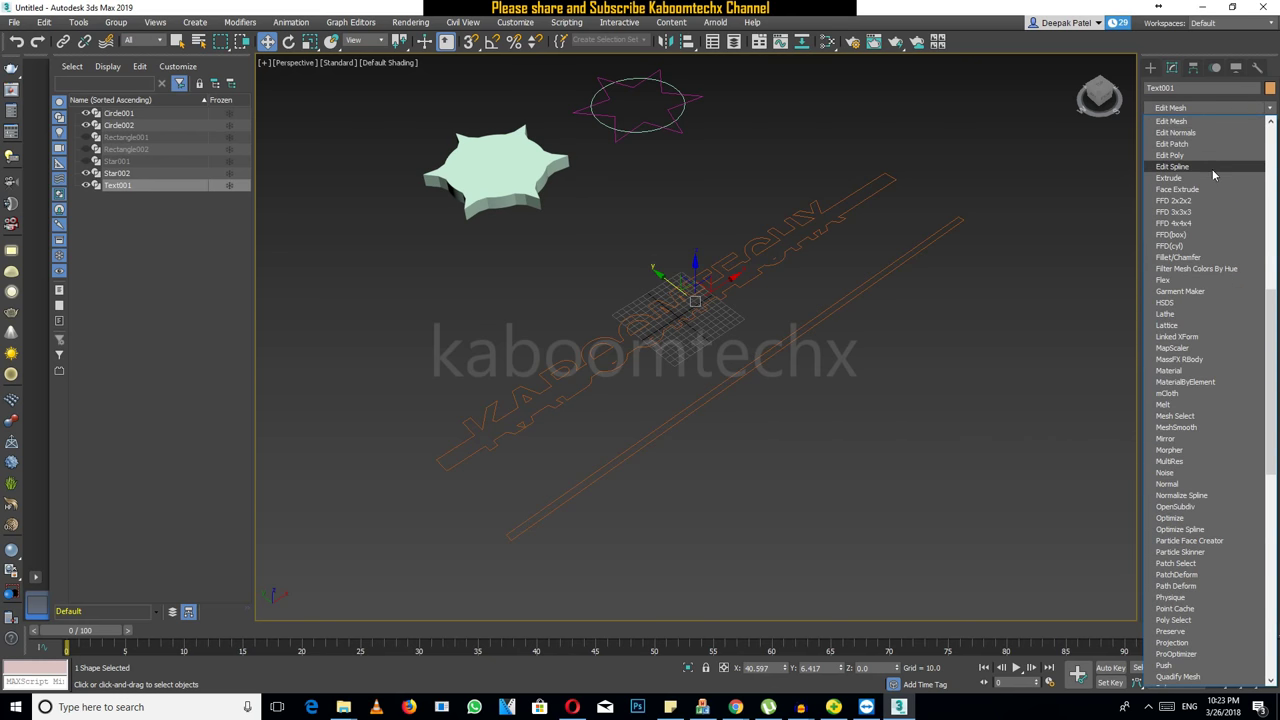
{"action": "left_click", "coordinate": [1207, 178]}
{"action": "middle_click_drag", "start_coordinate": [830, 420], "coordinate": [990, 347], "text": "alt"}
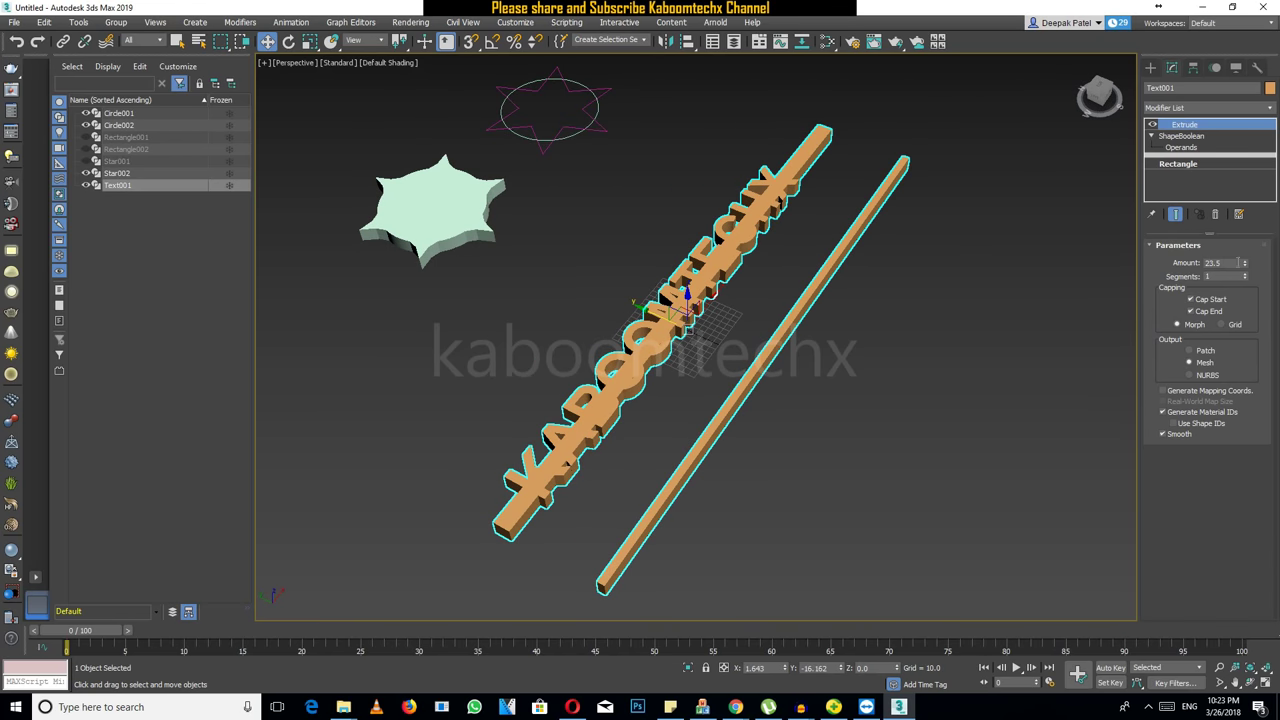
Return to the ShapeBoolean modifier and set the Rectangle002 operand's operation to Intersect
{"action": "left_click", "coordinate": [1185, 136]}
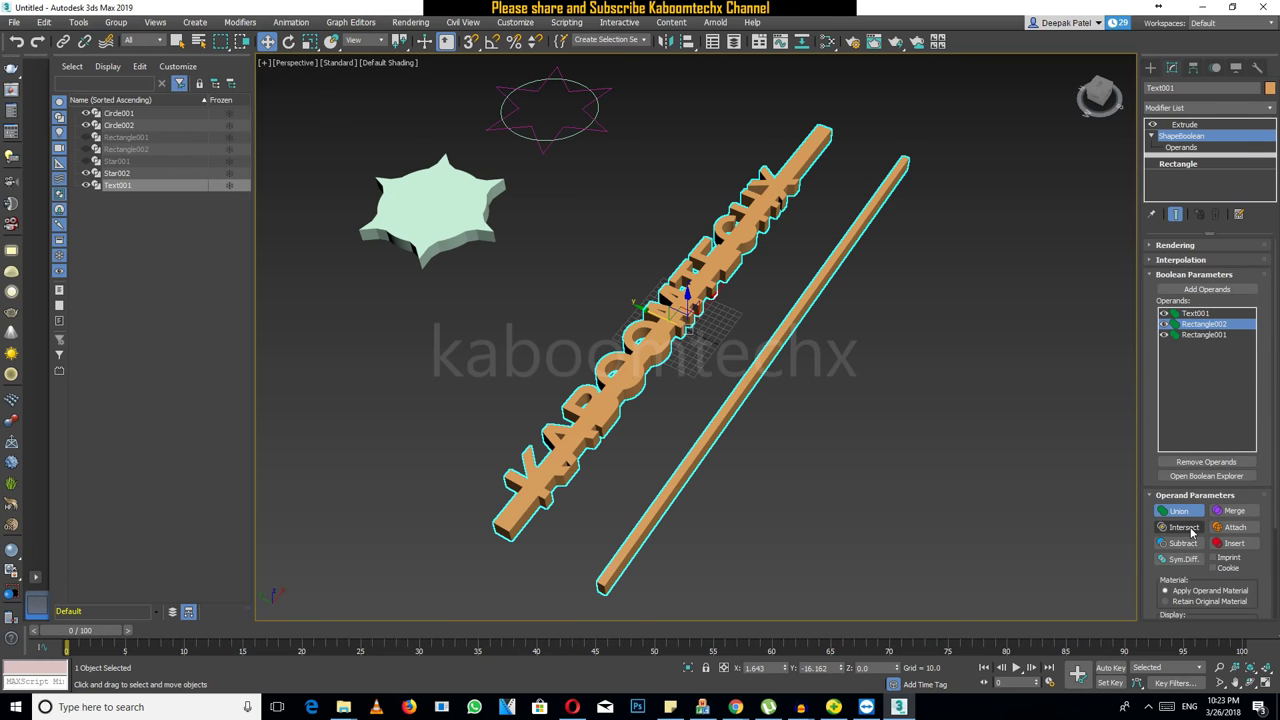
{"action": "left_click", "coordinate": [1185, 527]}
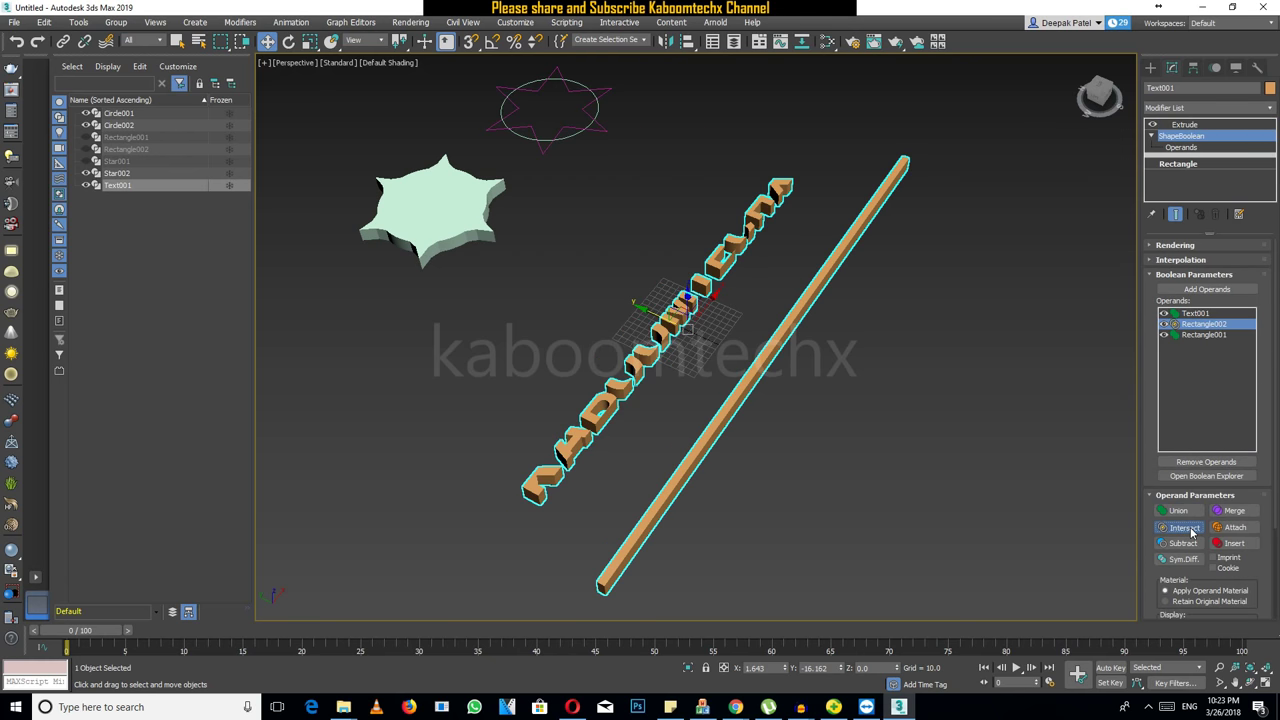
{"action": "middle_click_drag", "start_coordinate": [762, 459], "coordinate": [652, 453], "text": "alt"}
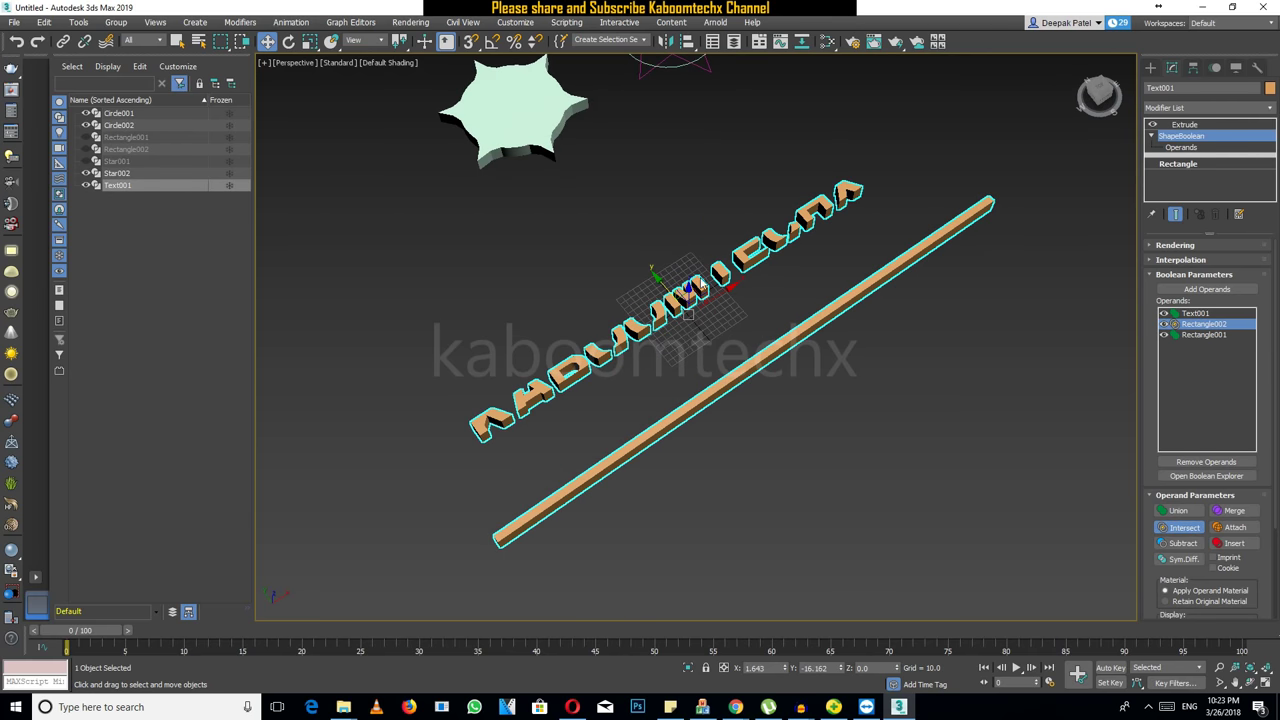
{"action": "middle_click_drag", "start_coordinate": [686, 299], "coordinate": [680, 366], "text": "alt"}
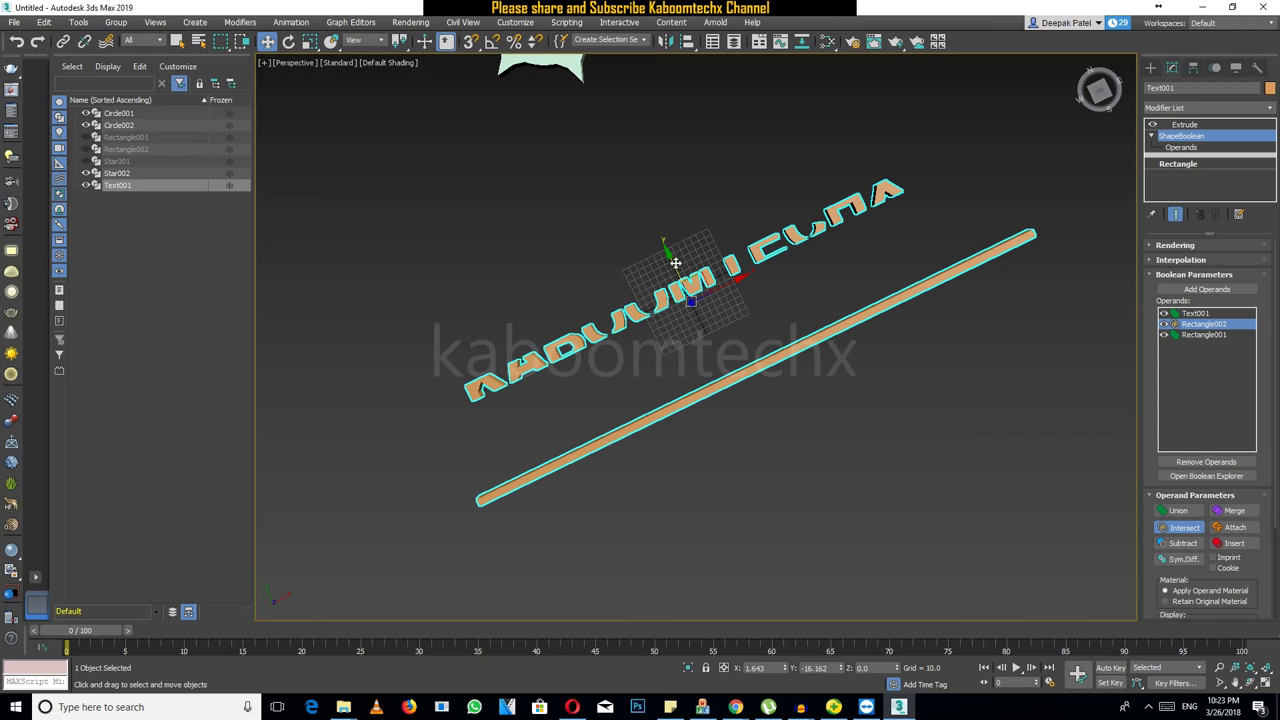
Slide the Rectangle002 operand along Y across the text from the Operands sub-level, ending at about Y -15
{"action": "left_click", "coordinate": [1183, 148]}
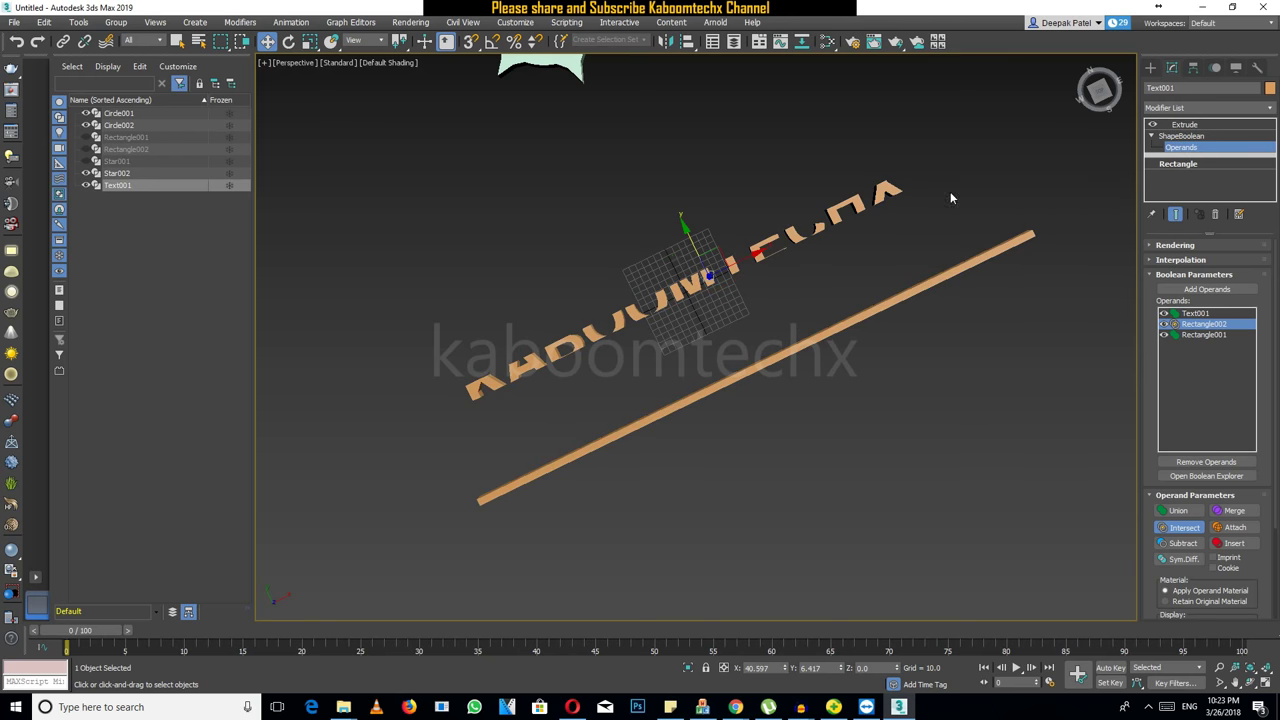
{"action": "left_click_drag", "start_coordinate": [688, 242], "coordinate": [738, 197]}
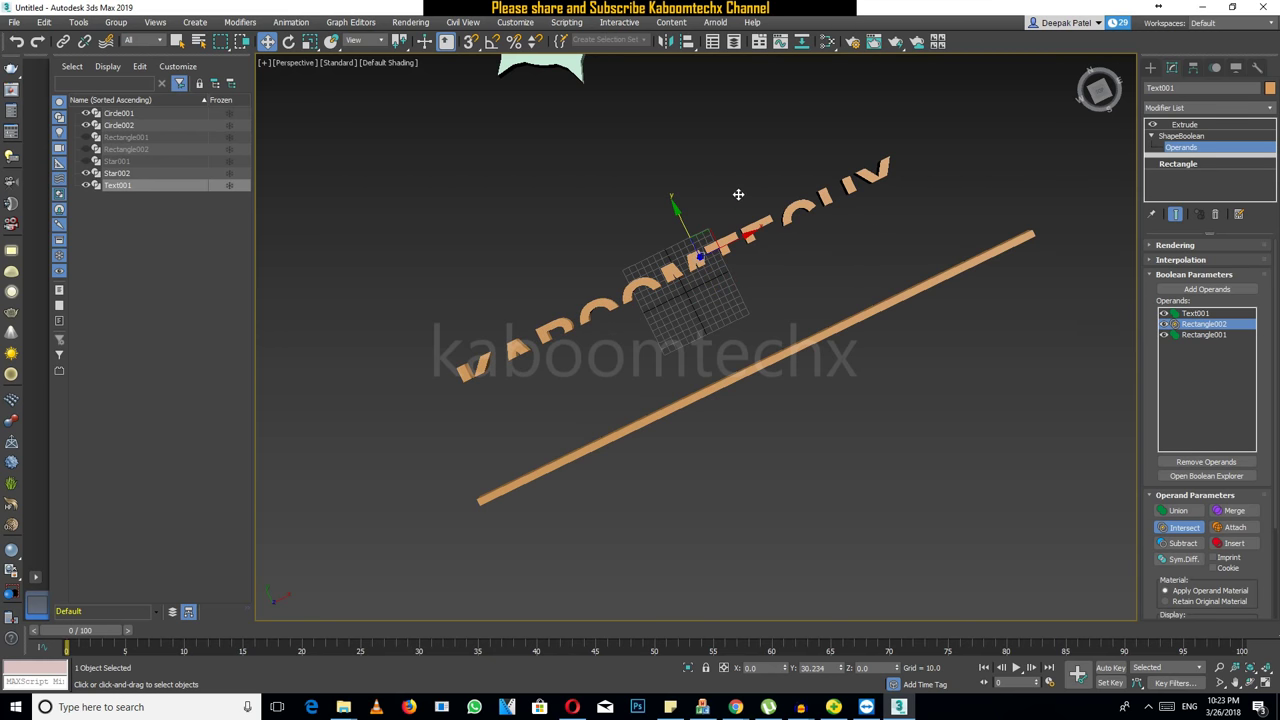
{"action": "left_click_drag", "start_coordinate": [751, 209], "coordinate": [805, 201]}
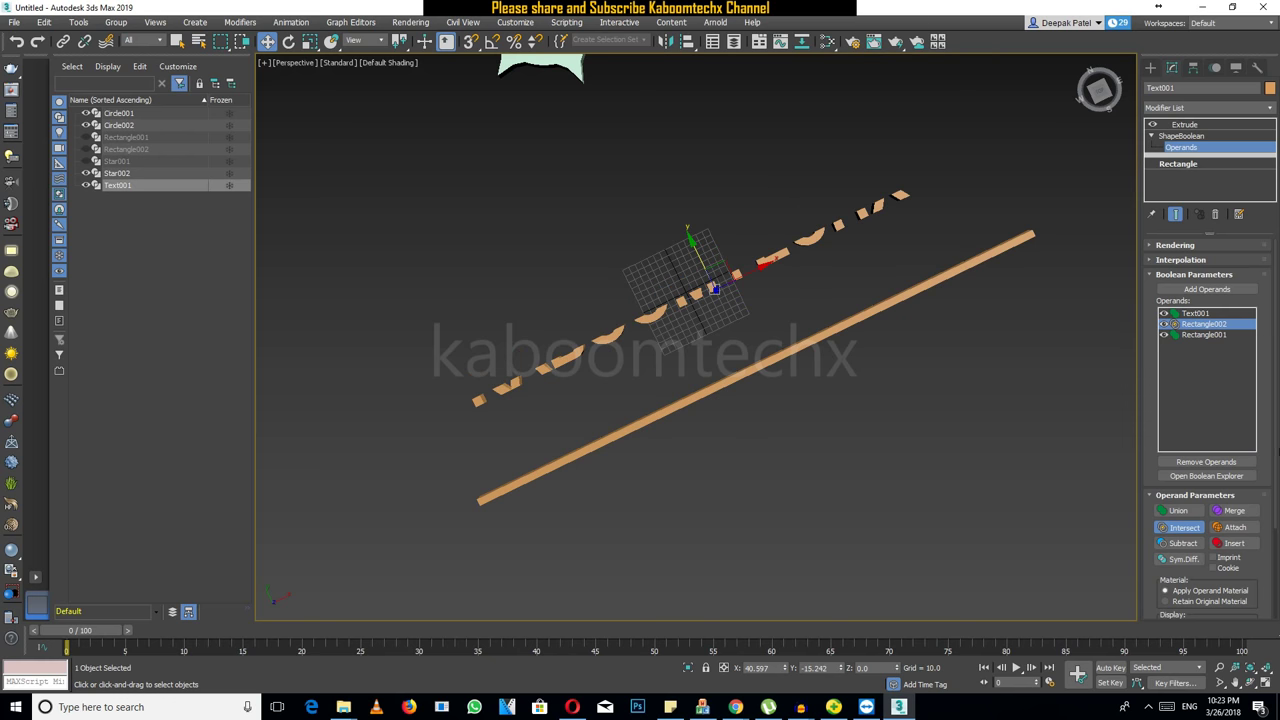
Set the Rectangle002 operand to Union and place both rectangle operands close together just below the text
{"action": "left_click", "coordinate": [1179, 511]}
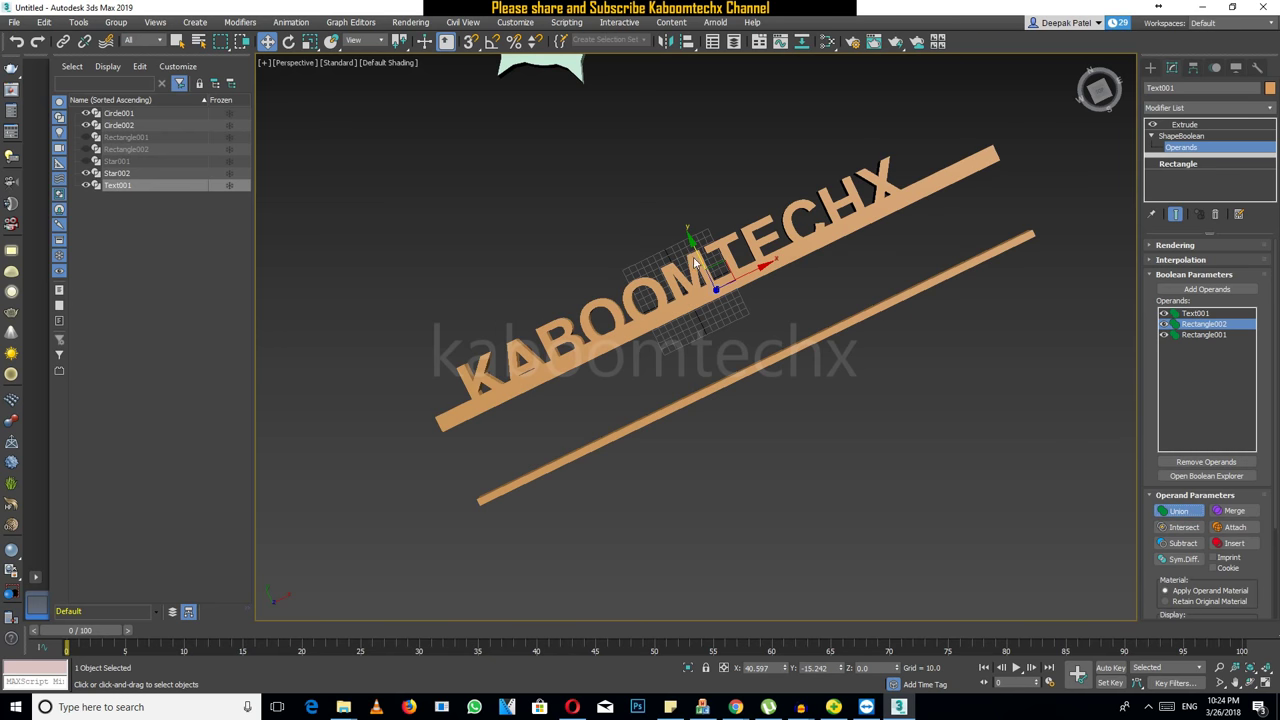
{"action": "left_click_drag", "start_coordinate": [700, 257], "coordinate": [719, 288]}
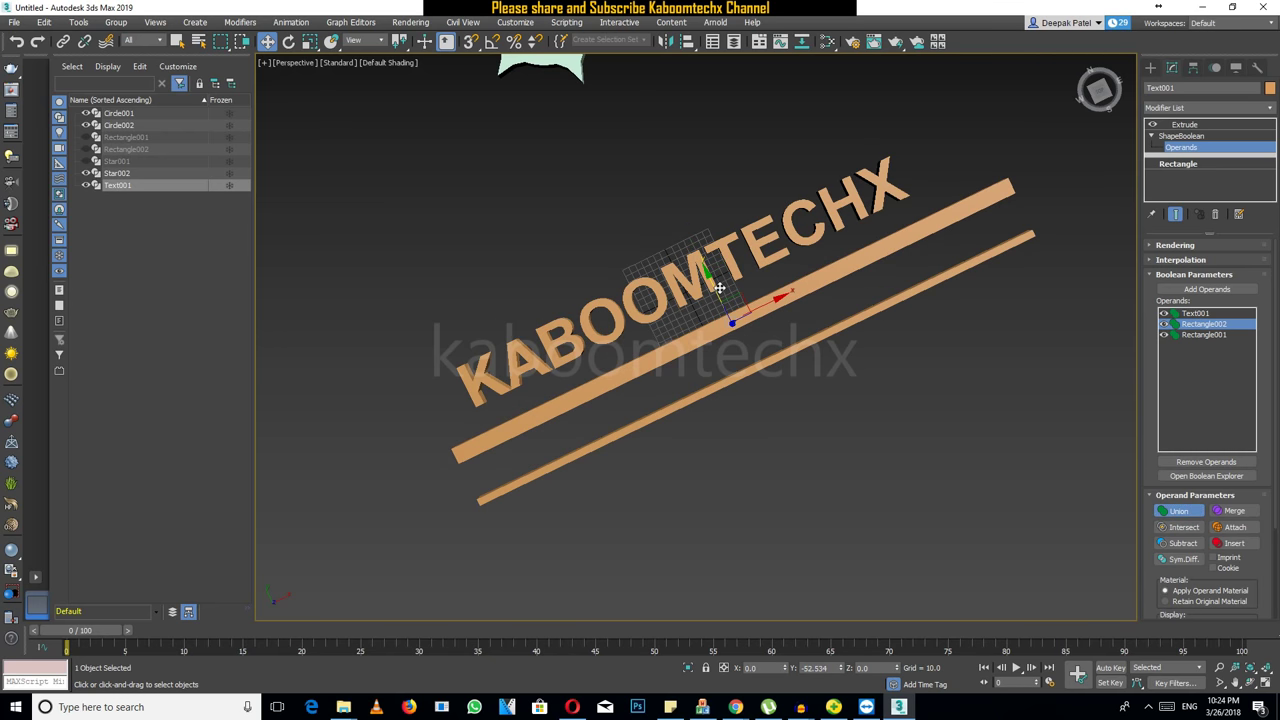
{"action": "left_click", "coordinate": [817, 341], "text": "ctrl"}
{"action": "left_click", "coordinate": [756, 366]}
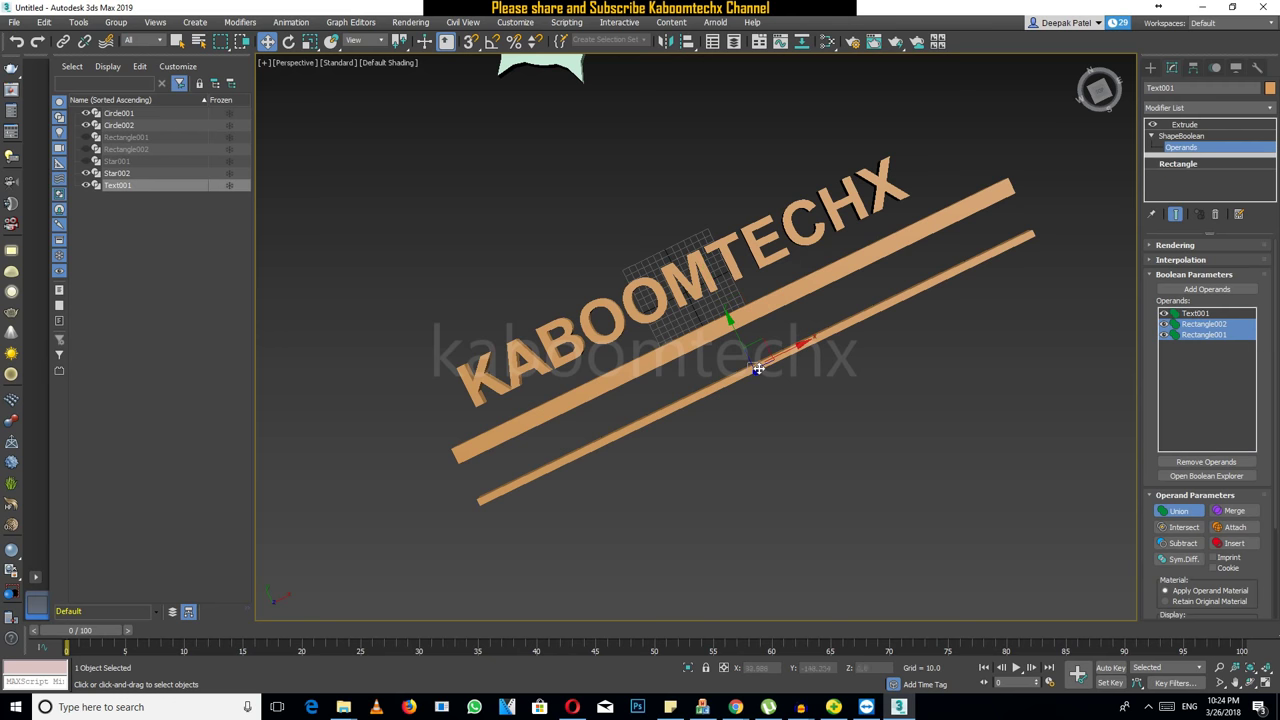
{"action": "left_click_drag", "start_coordinate": [738, 341], "coordinate": [730, 316]}
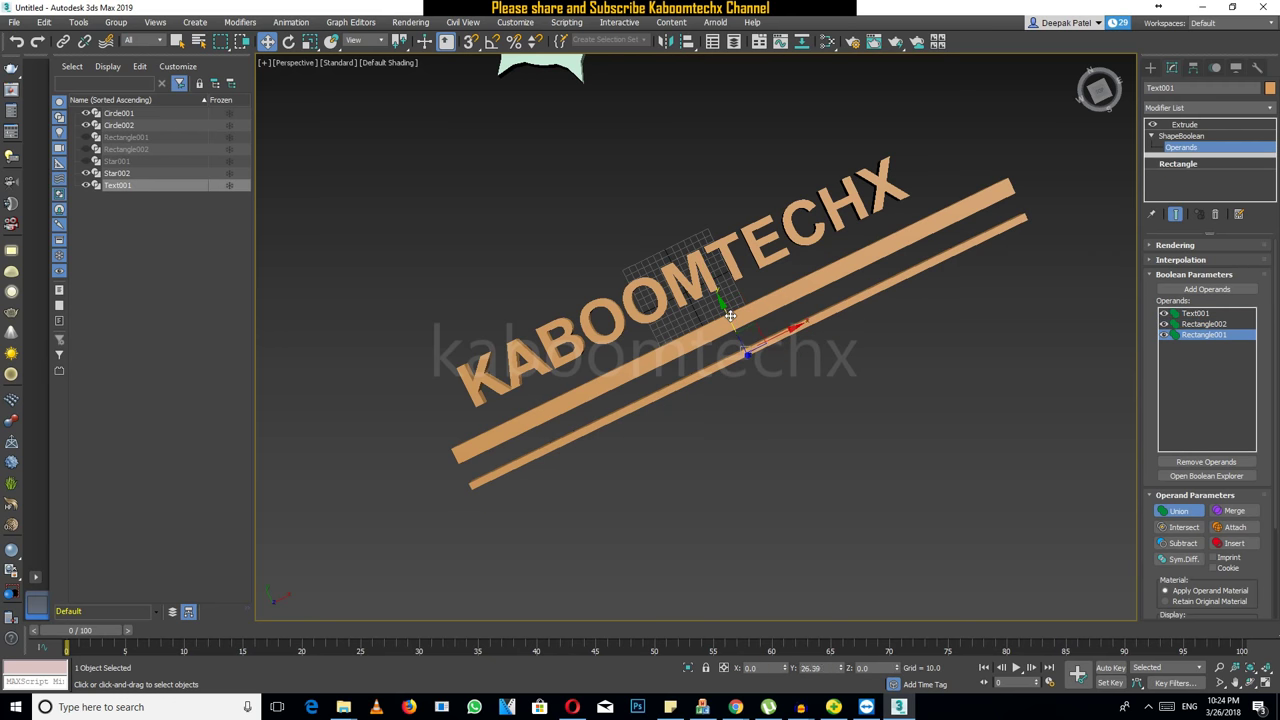
With Auto Key on at frame 35, move the Rectangle002 and Rectangle001 operands together along Y to above the text
{"action": "left_click", "coordinate": [783, 304], "text": "ctrl"}
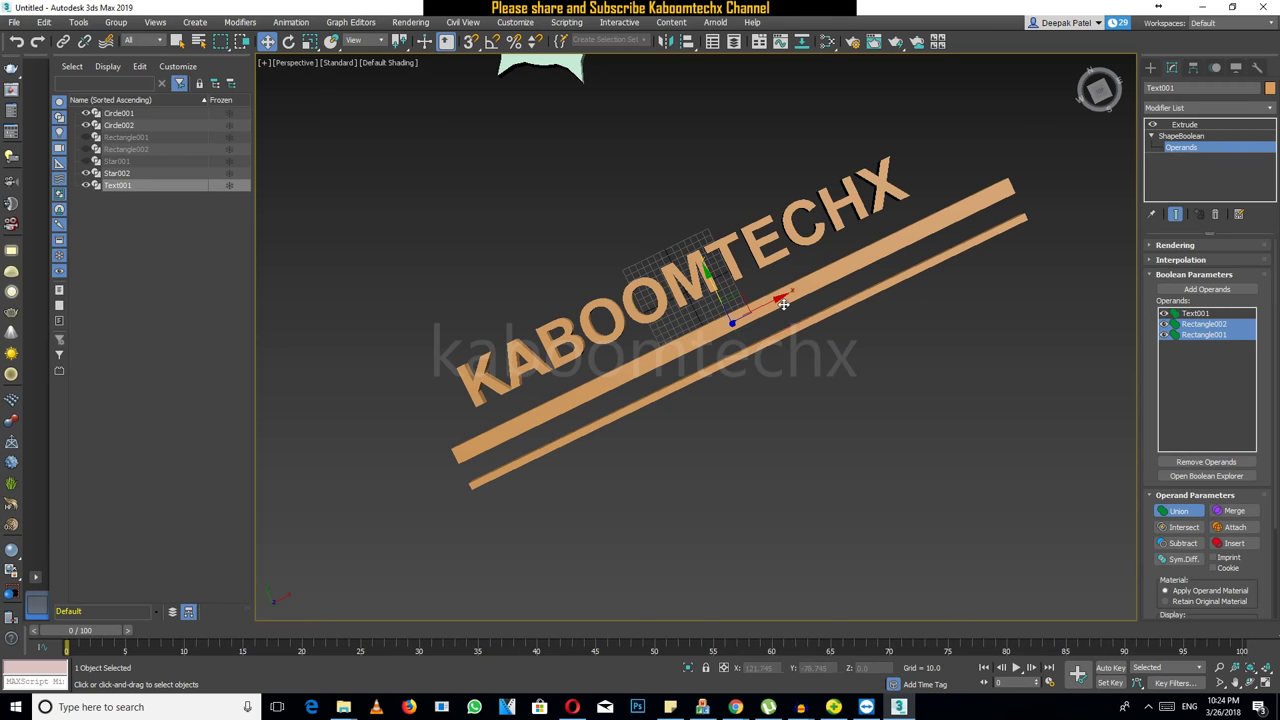
{"action": "left_click_drag", "start_coordinate": [110, 634], "coordinate": [507, 646]}
{"action": "left_click", "coordinate": [1110, 667]}
{"action": "left_click_drag", "start_coordinate": [717, 296], "coordinate": [665, 195]}
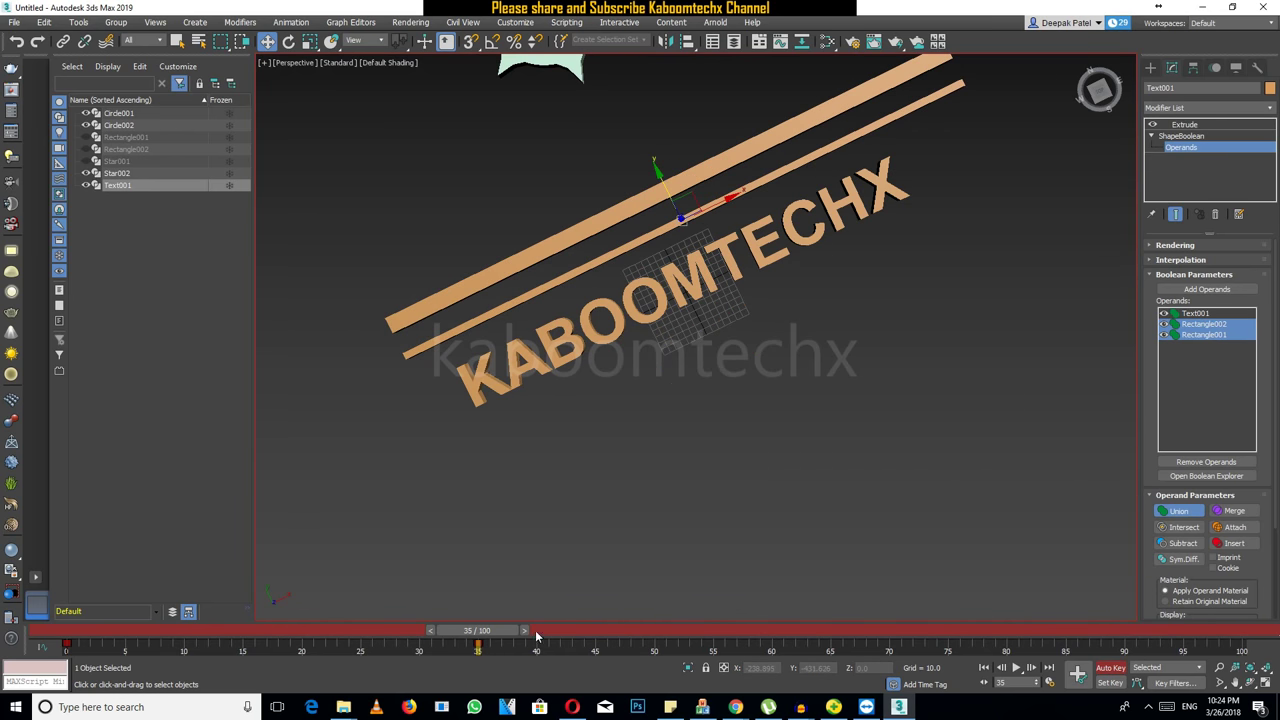
At frame 100, move both rectangle operands back along Y to below the text, then deselect them
{"action": "left_click_drag", "start_coordinate": [524, 631], "coordinate": [1258, 646]}
{"action": "left_click_drag", "start_coordinate": [660, 180], "coordinate": [727, 318]}
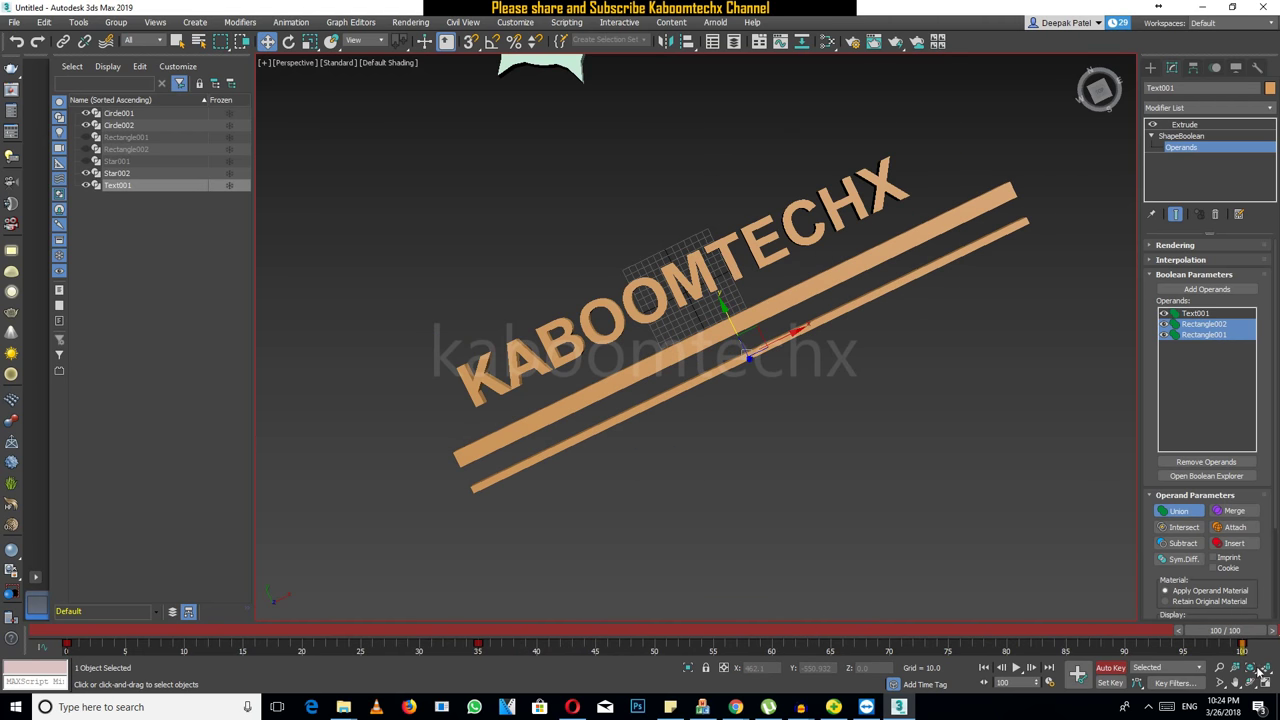
{"action": "left_click", "coordinate": [930, 396]}
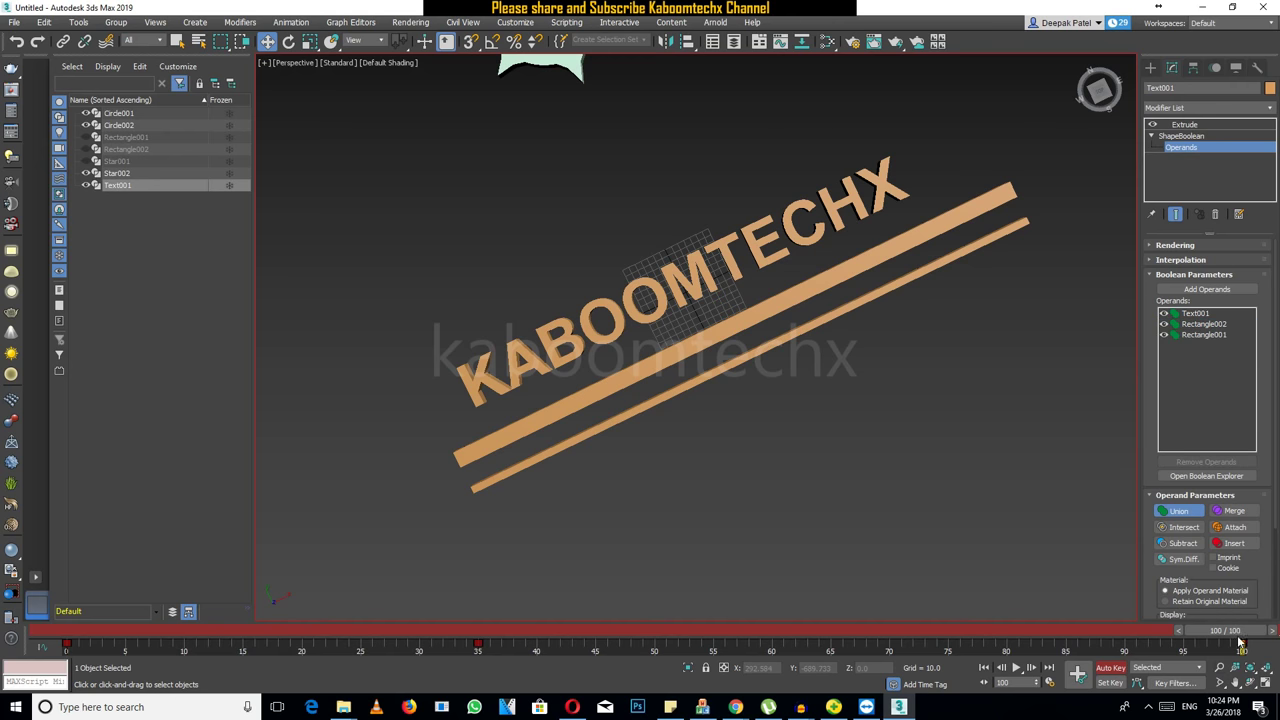
Turn off Auto Key and play the animation of the bars passing over the text, stopping it after a preview
{"action": "left_click", "coordinate": [1121, 670]}
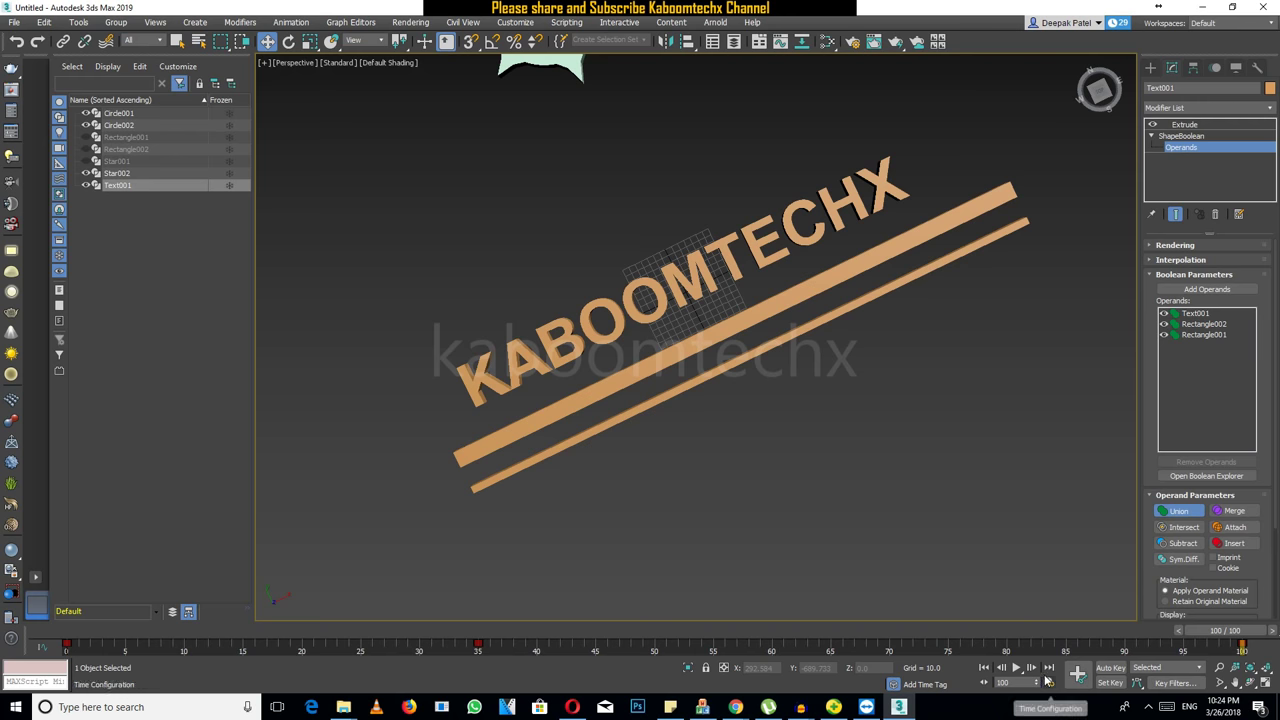
{"action": "left_click", "coordinate": [1016, 667]}
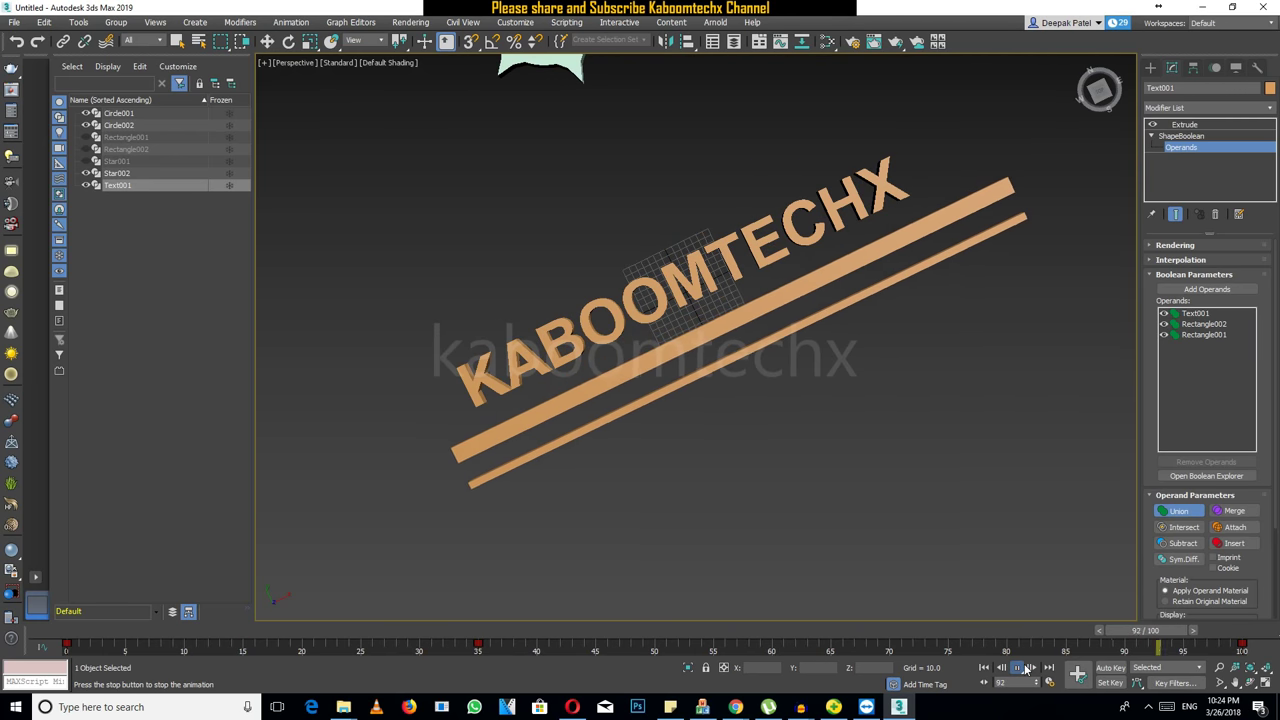
{"action": "left_click", "coordinate": [1016, 667]}
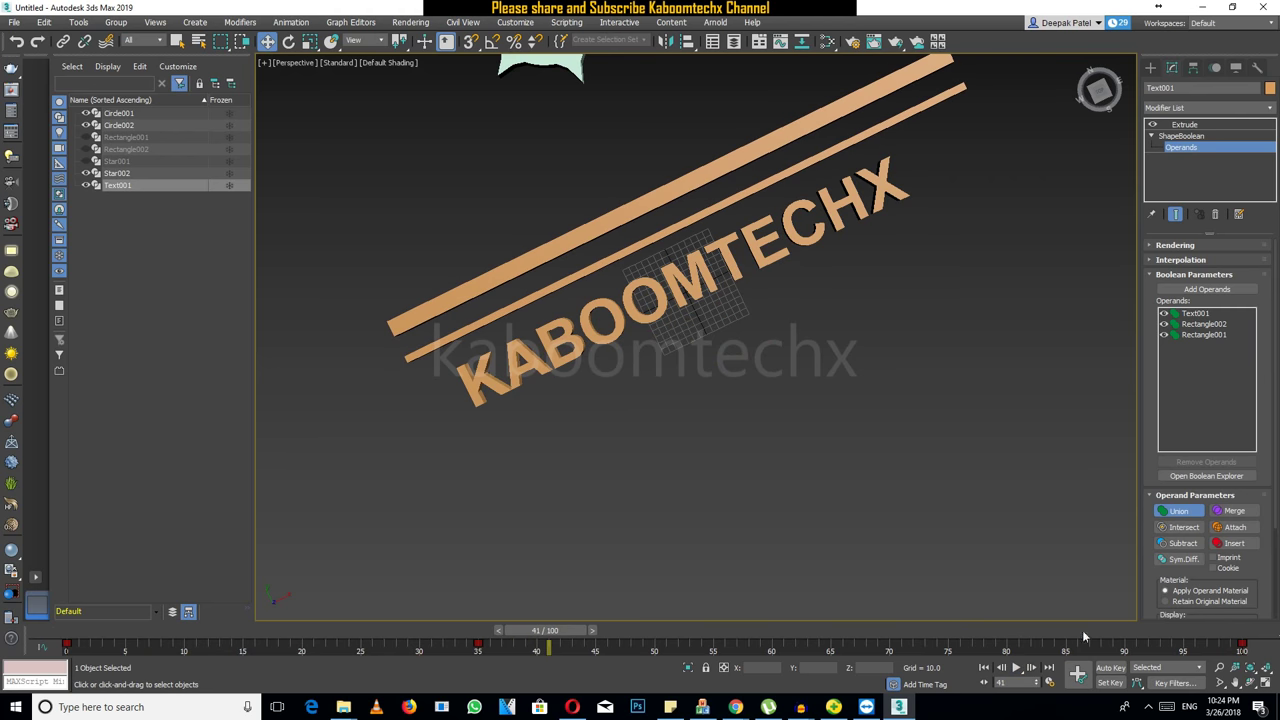
Set the Rectangle002 operand to Intersect and play the animation to check the effect
{"action": "left_click", "coordinate": [1182, 324]}
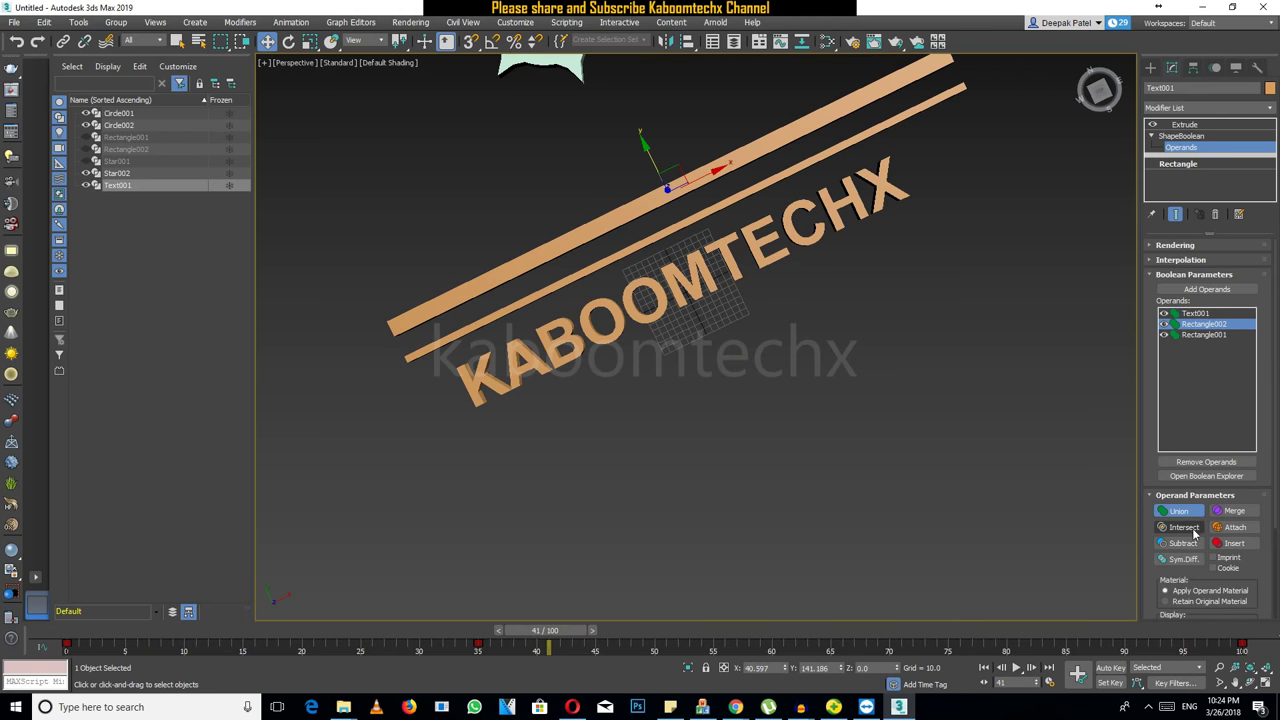
{"action": "left_click", "coordinate": [1188, 529]}
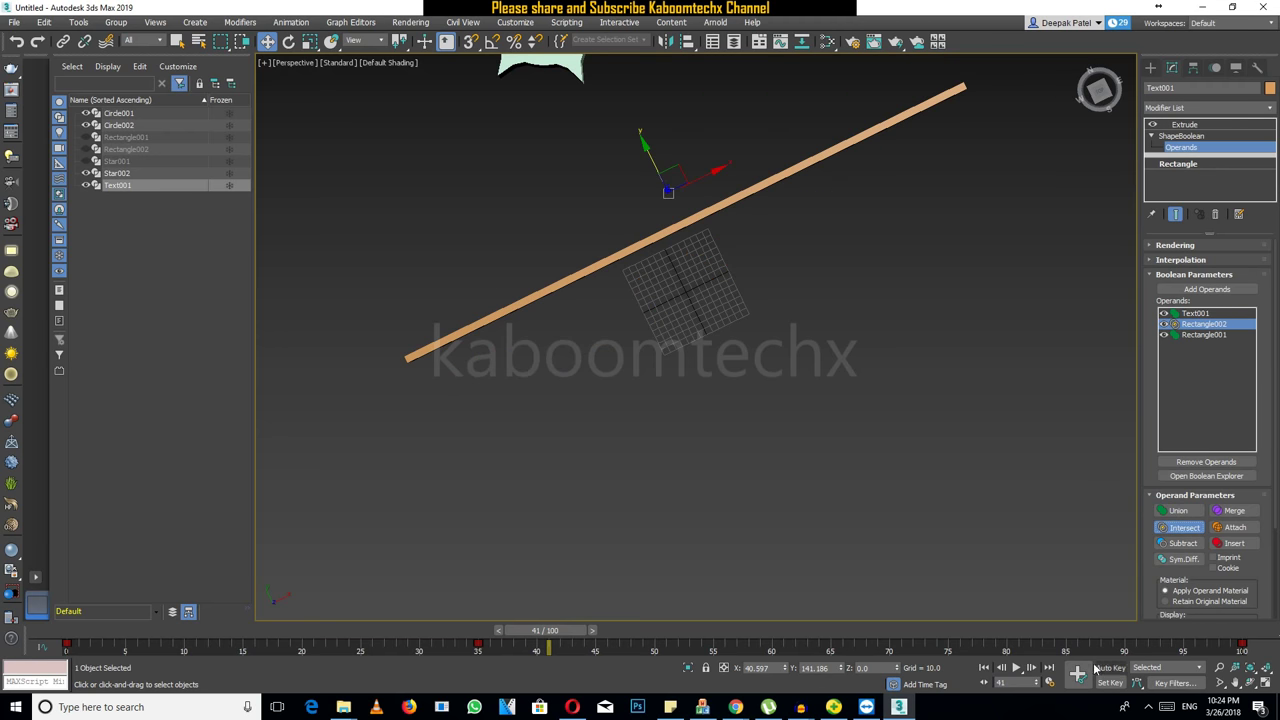
{"action": "left_click", "coordinate": [1019, 668]}
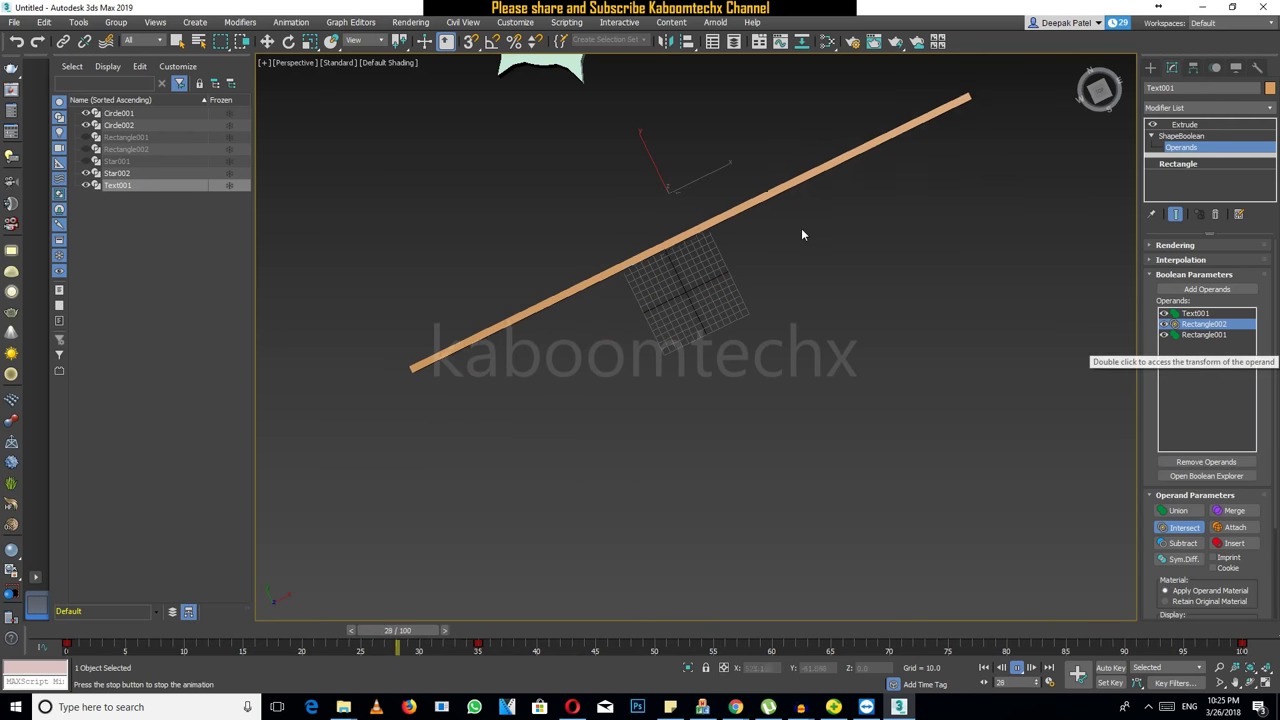
{"action": "left_click", "coordinate": [1016, 667]}
Set the Rectangle001 operand to Intersect, check the effect by playing the animation from frame 0, and end at frame 100
{"action": "left_click", "coordinate": [1205, 335]}
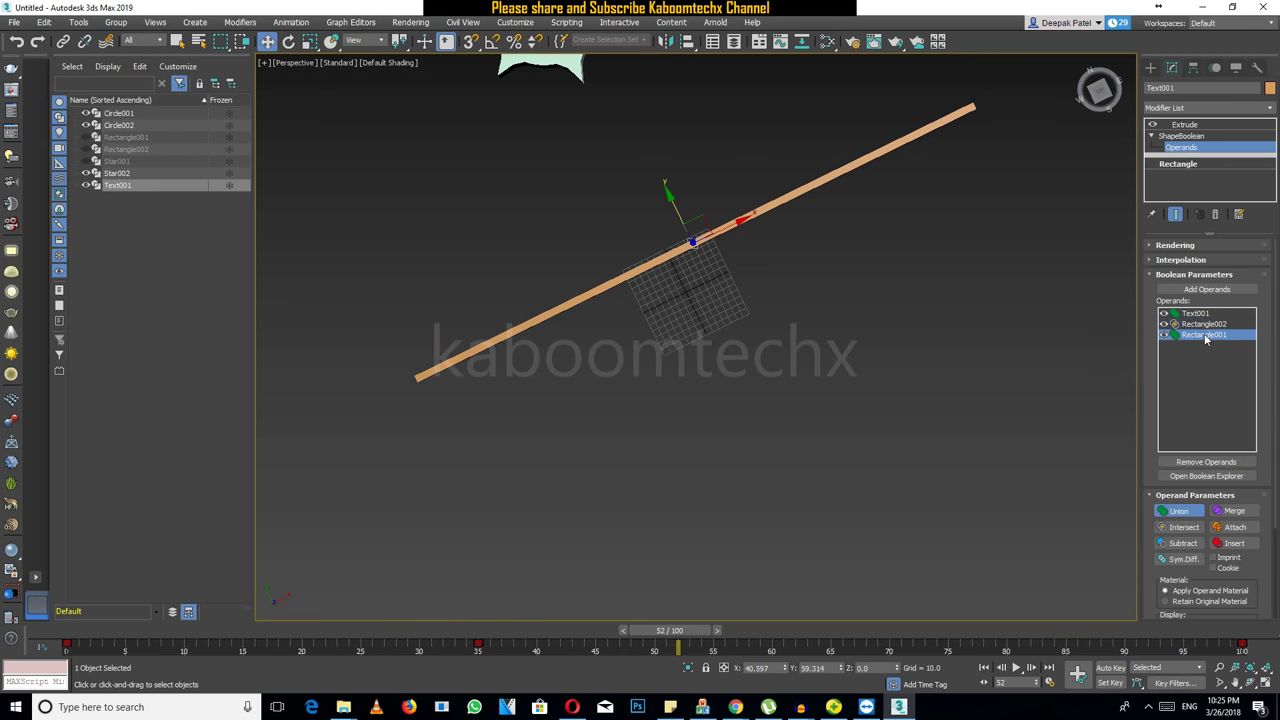
{"action": "left_click", "coordinate": [1182, 527]}
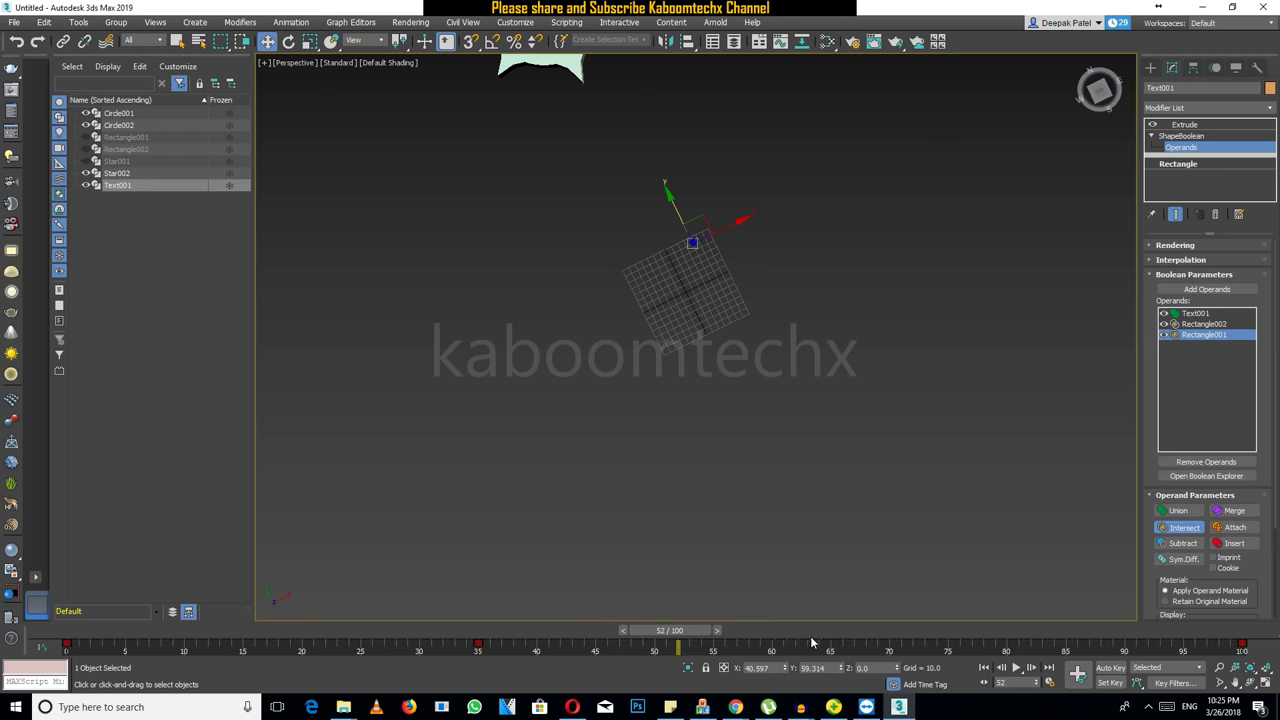
{"action": "left_click_drag", "start_coordinate": [698, 638], "coordinate": [70, 636]}
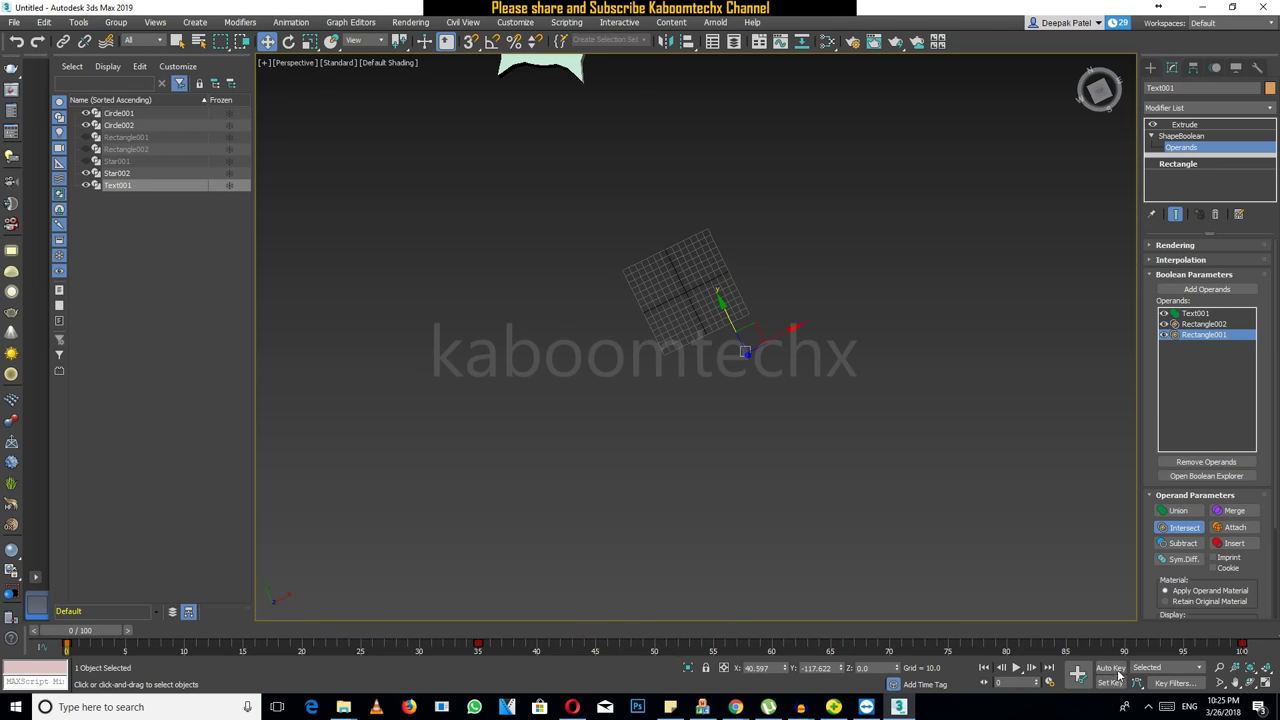
{"action": "left_click", "coordinate": [1016, 668]}
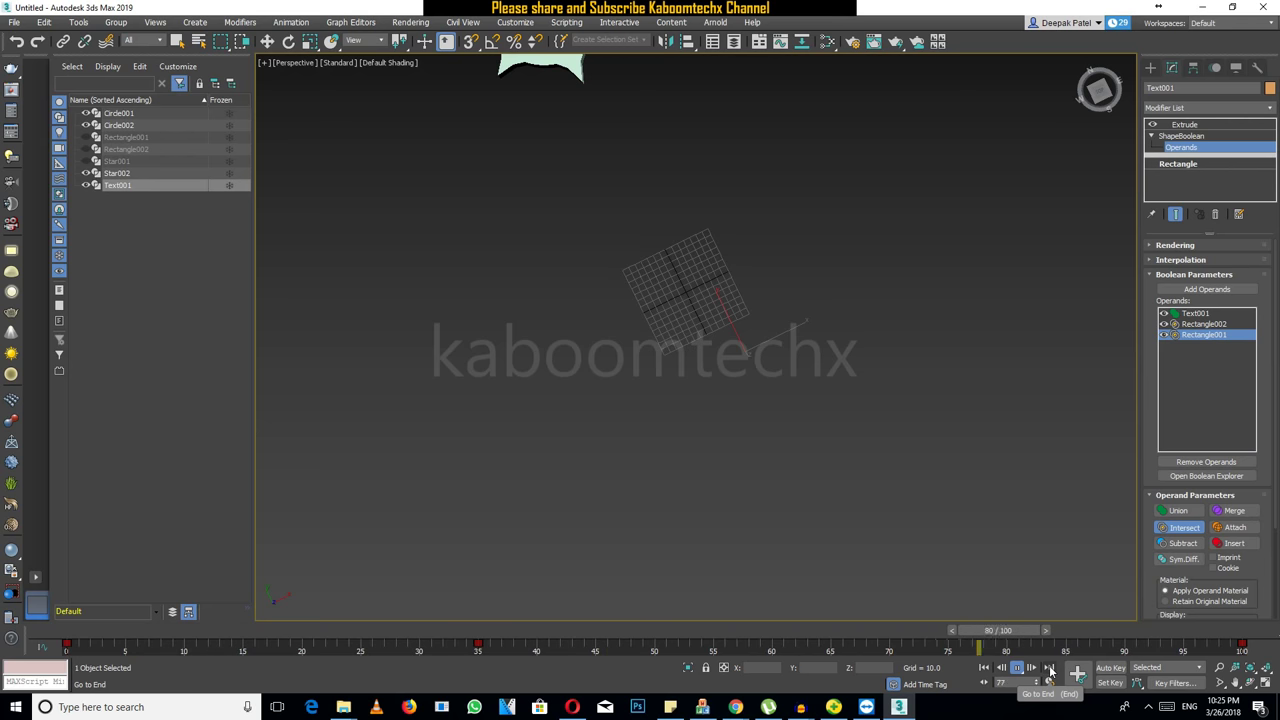
{"action": "left_click", "coordinate": [1048, 668]}
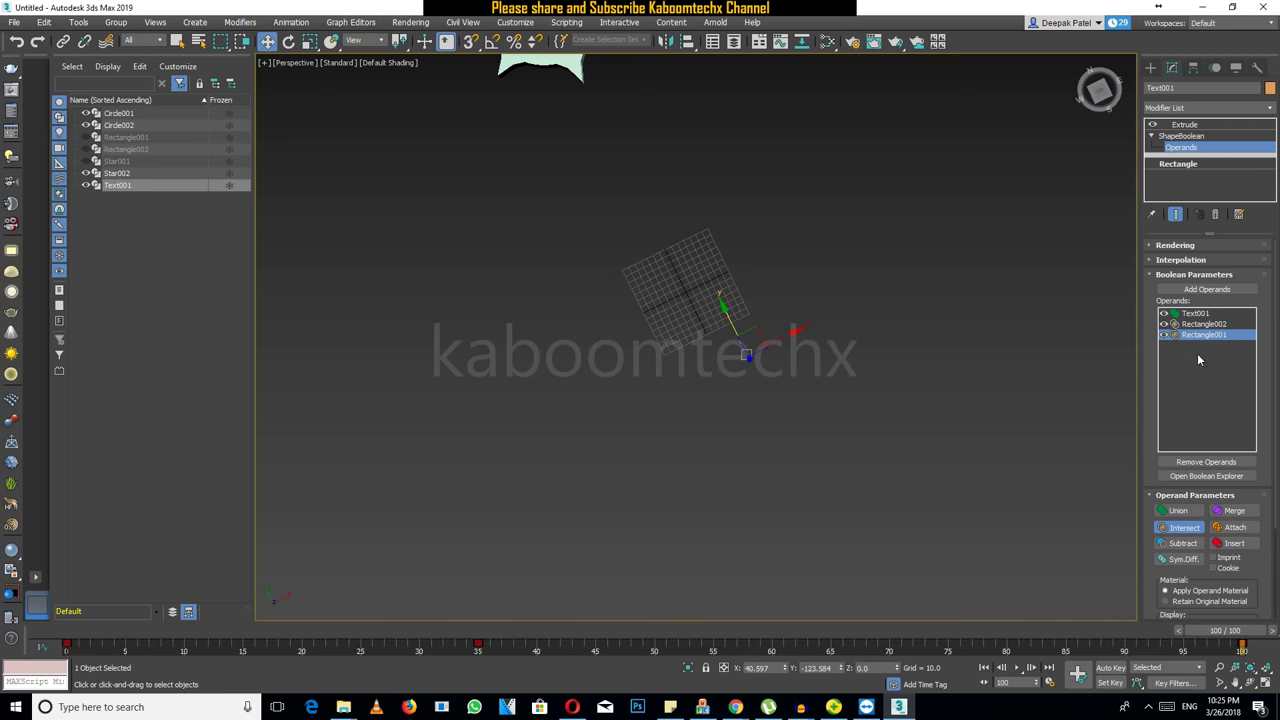
Switch the Rectangle001 operand to Subtract and preview the animation briefly
{"action": "left_click", "coordinate": [1177, 543]}
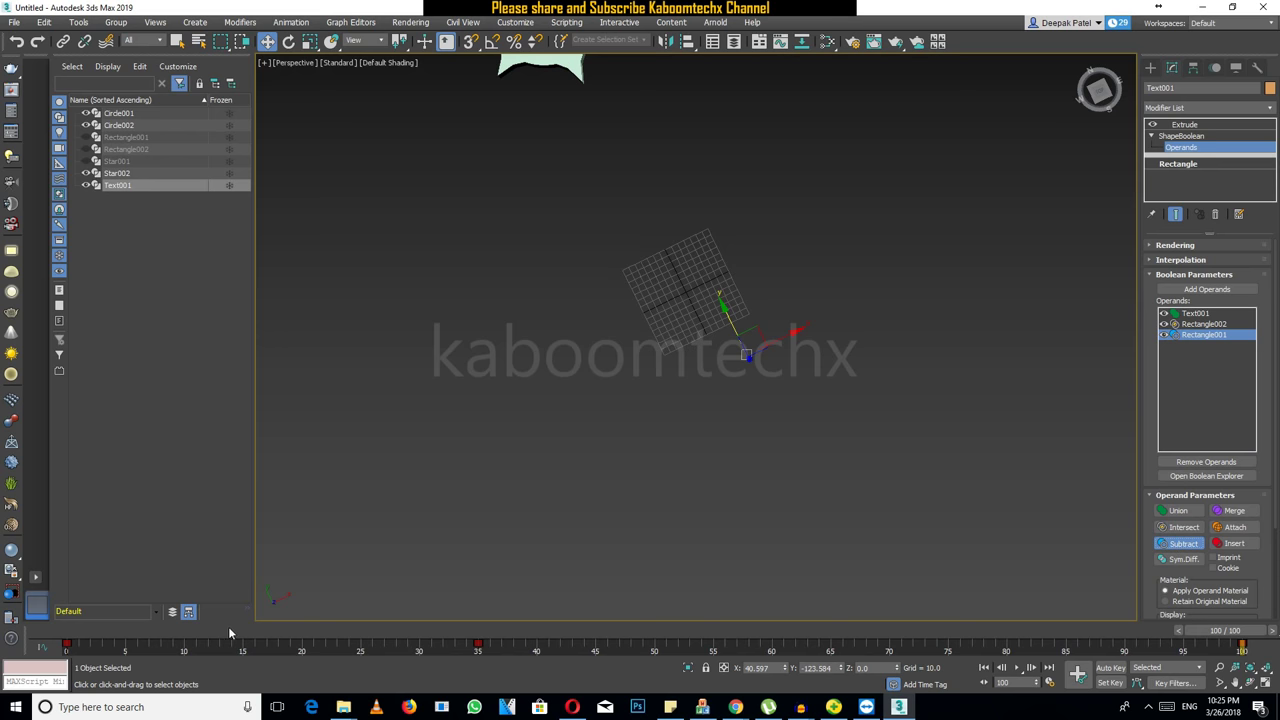
{"action": "left_click", "coordinate": [1018, 668]}
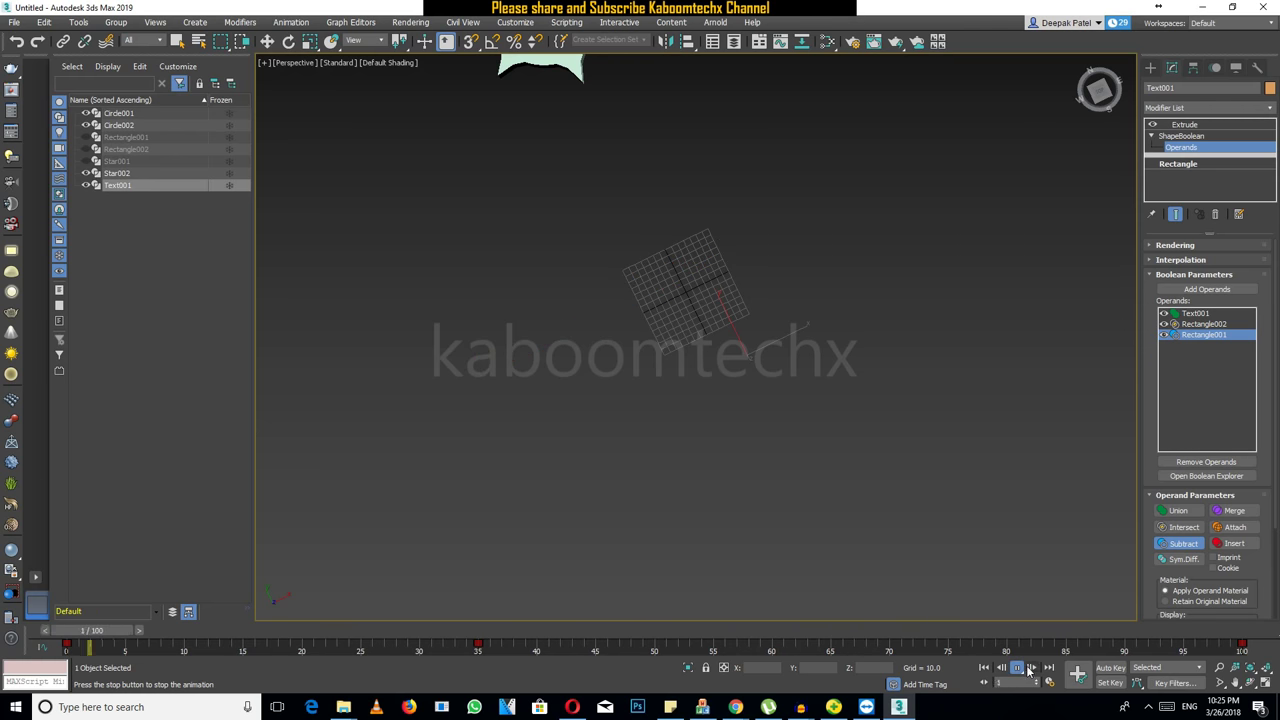
{"action": "left_click", "coordinate": [1017, 668]}
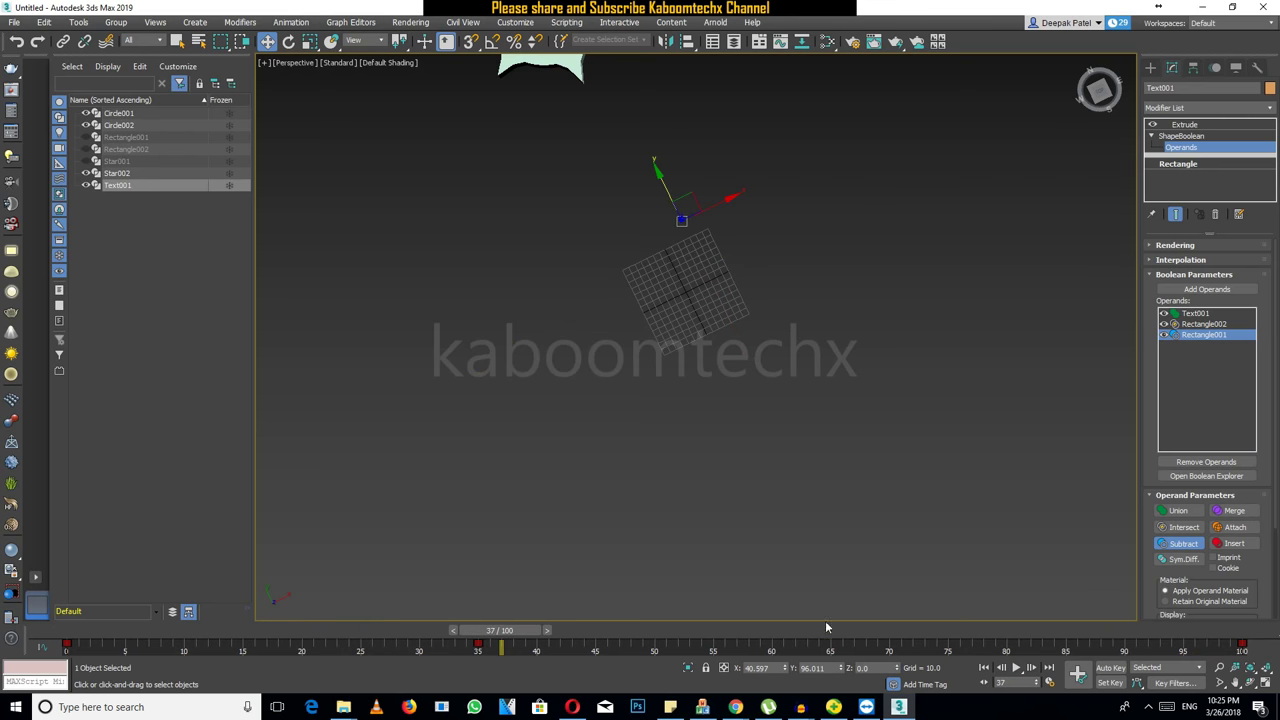
Set the animation's end time to 300 in the time configuration
{"action": "left_click", "coordinate": [1048, 681]}
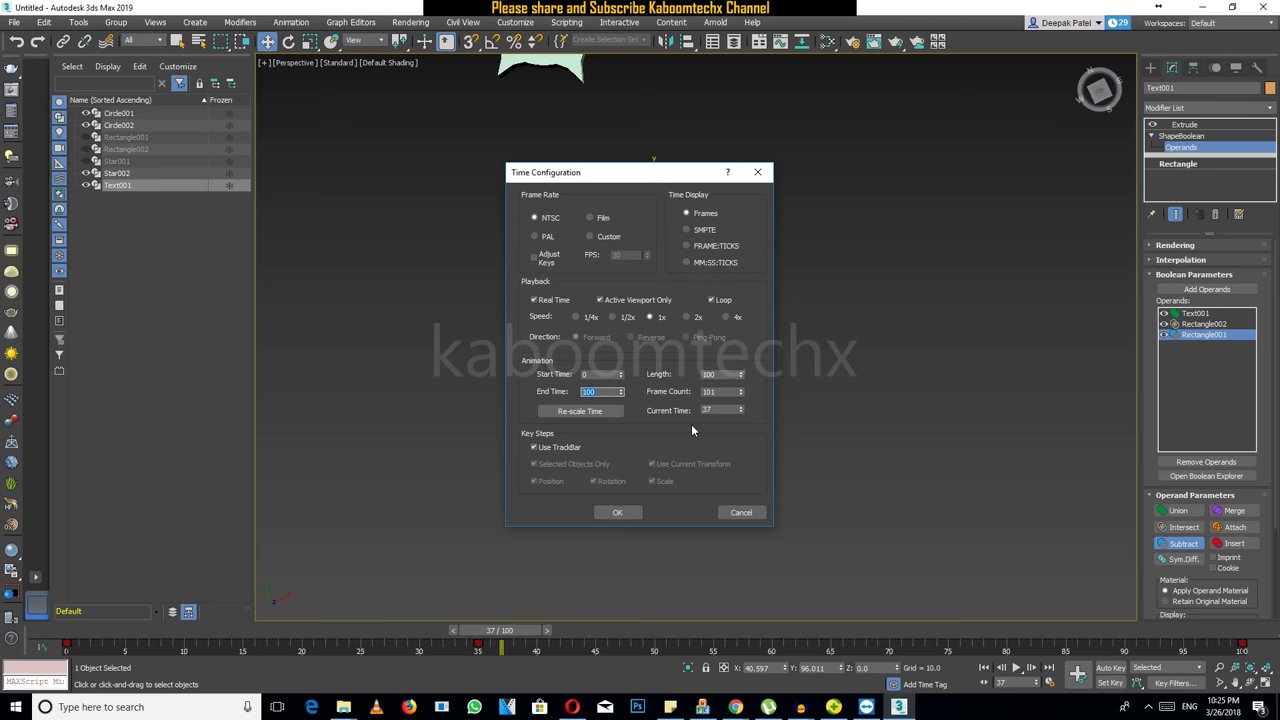
{"action": "type", "text": "300"}
{"action": "left_click", "coordinate": [629, 514]}
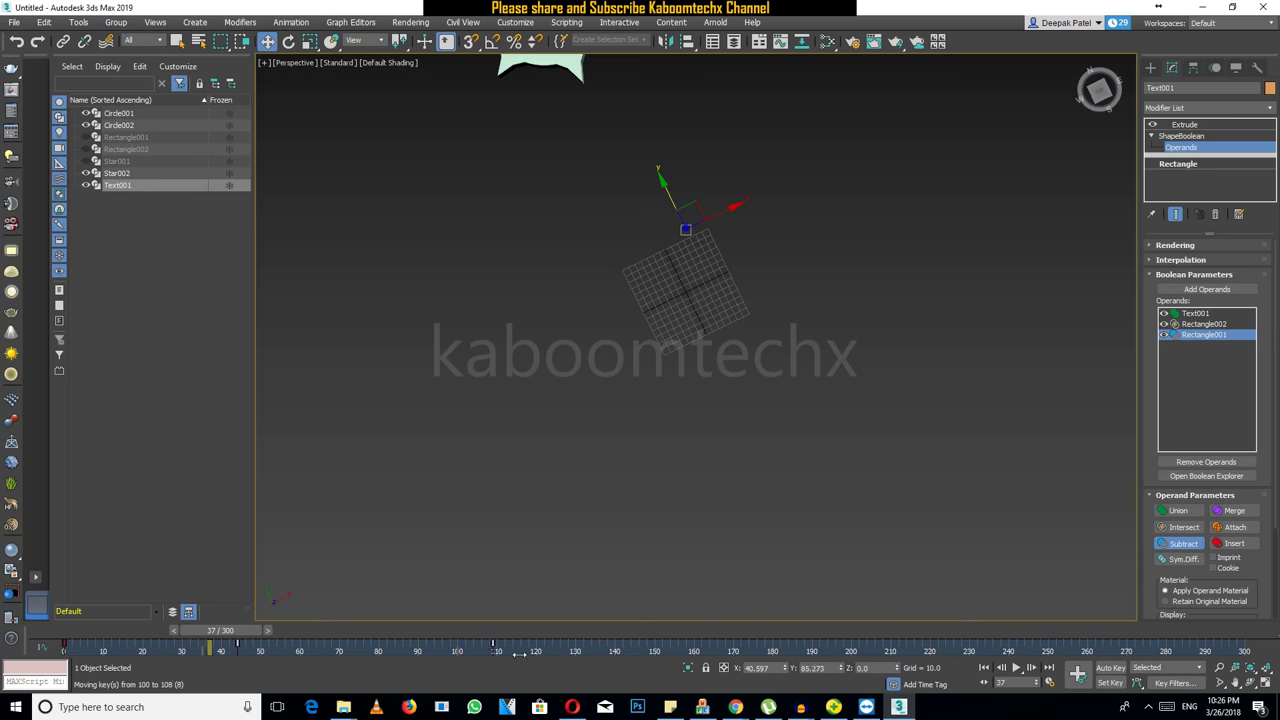
Retime the last key to frame 300 and the middle key to frame 120, and preview the slower animation
{"action": "left_click_drag", "start_coordinate": [1147, 653], "coordinate": [1245, 651]}
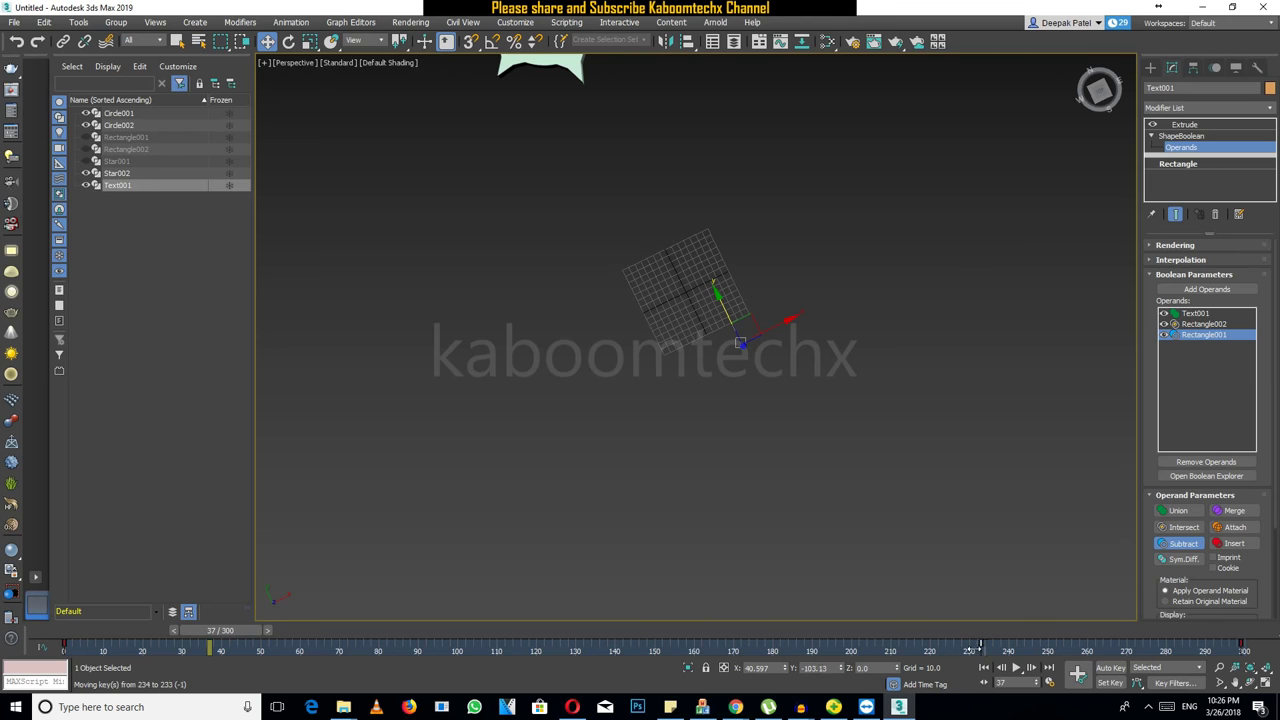
{"action": "left_click_drag", "start_coordinate": [536, 658], "coordinate": [537, 655]}
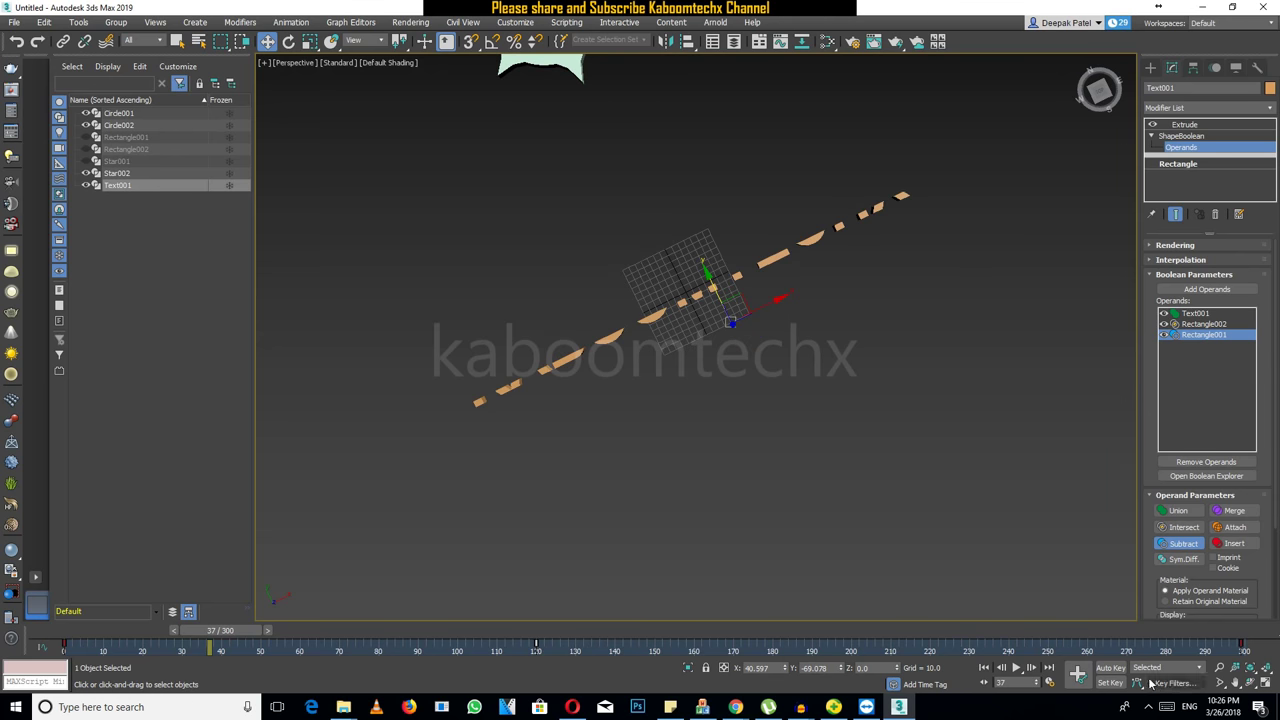
{"action": "left_click", "coordinate": [1016, 668]}
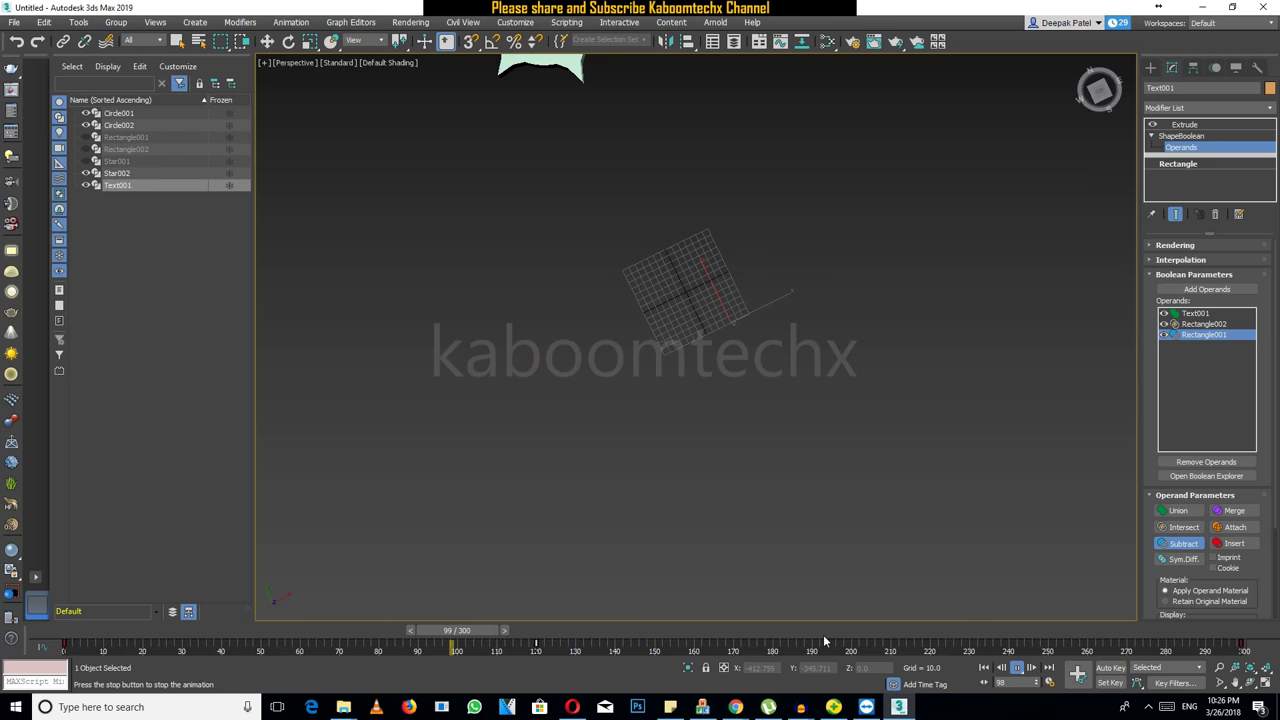
{"action": "key", "text": "/"}
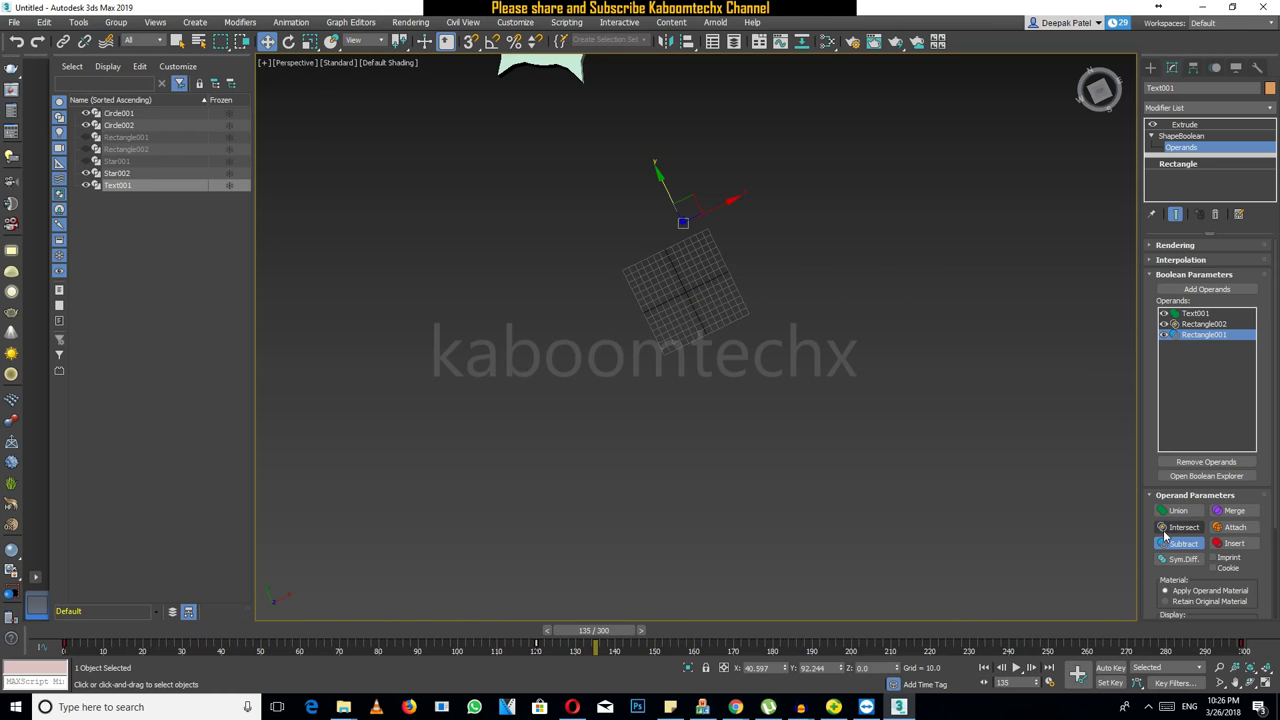
Set the Rectangle001 operand to Sym.Diff. and scrub the timeline to frame 218 to inspect the cut letters
{"action": "left_click_drag", "start_coordinate": [597, 632], "coordinate": [890, 630]}
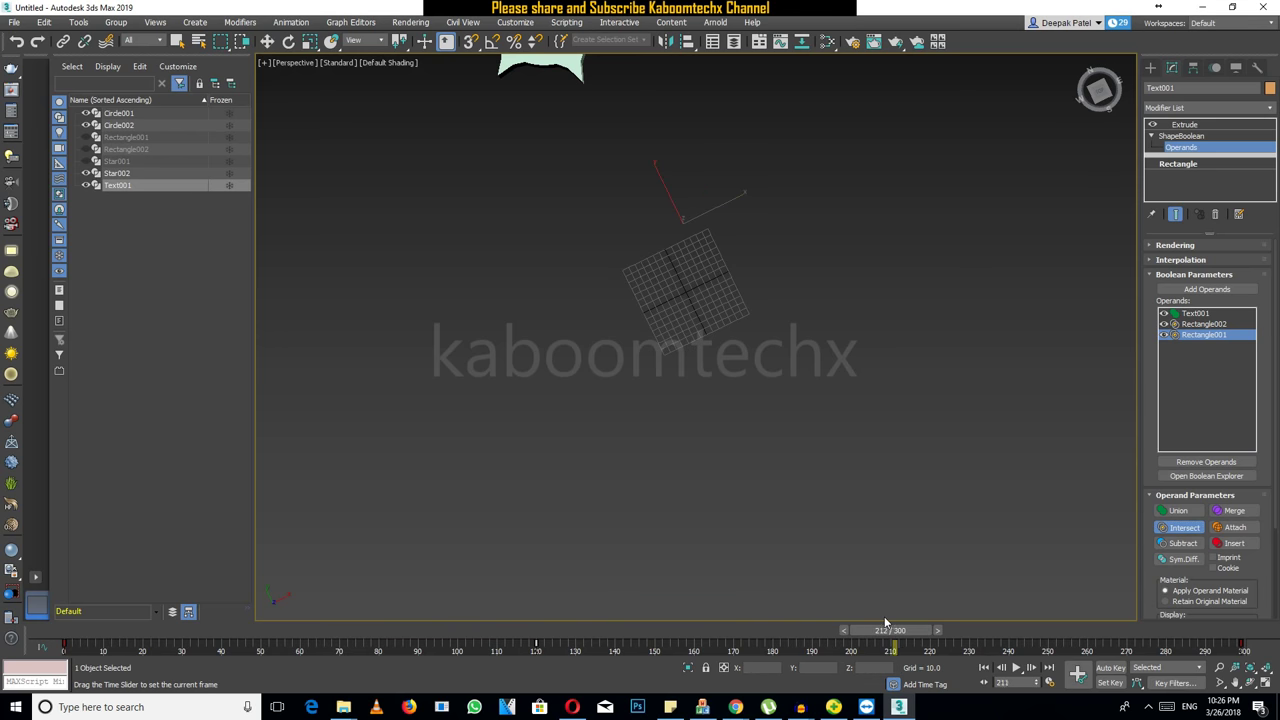
{"action": "left_click", "coordinate": [1182, 559]}
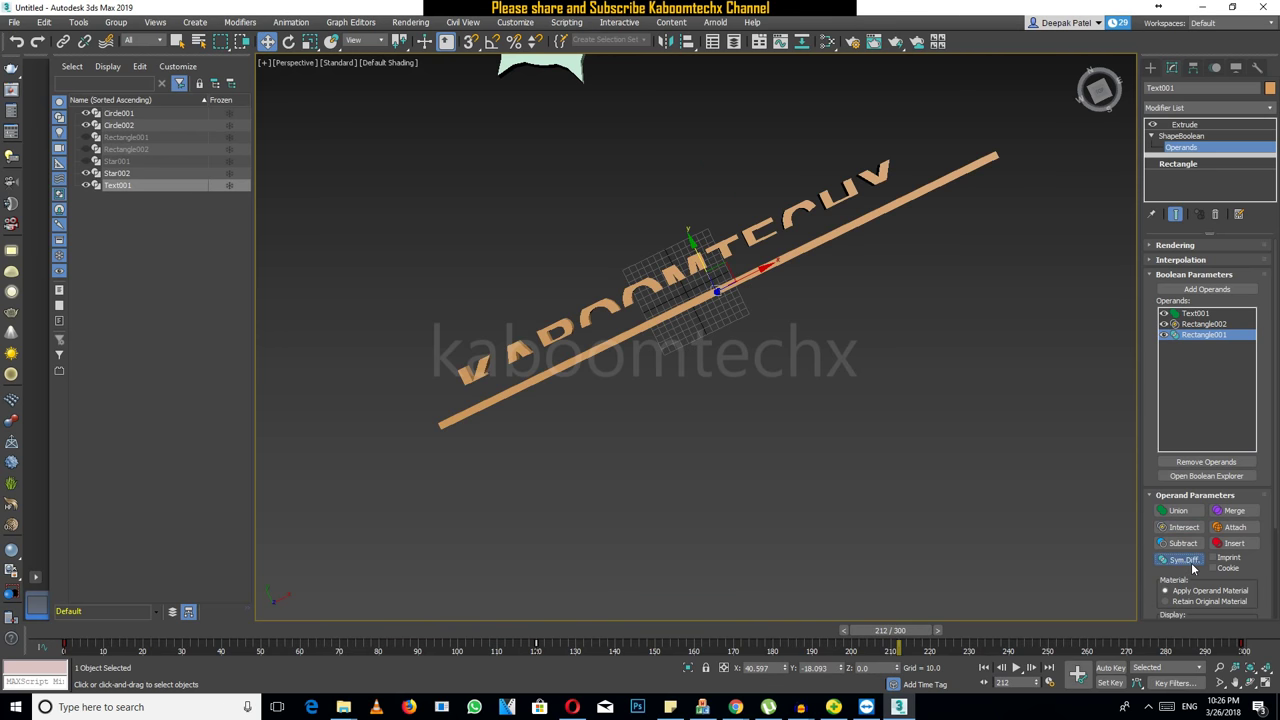
{"action": "left_click_drag", "start_coordinate": [895, 631], "coordinate": [926, 566]}
{"action": "key", "text": "w"}
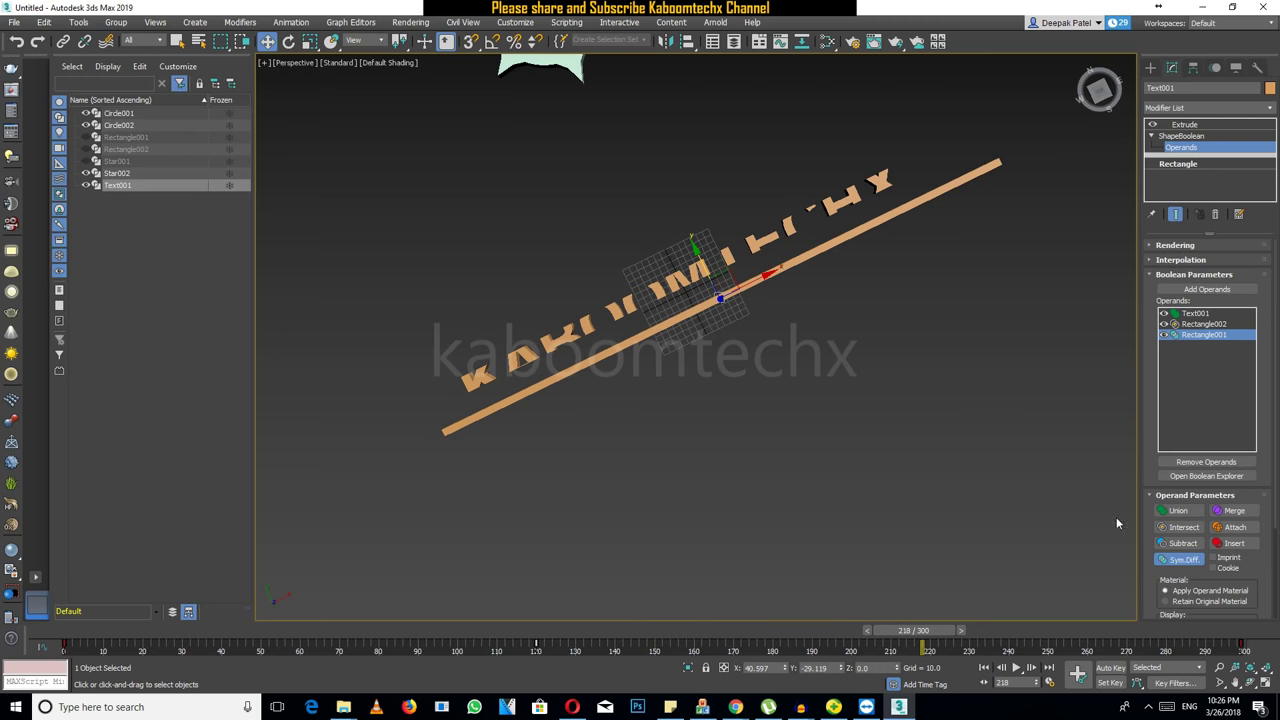
Set the Rectangle001 operand's seam type to Fillet with a size of 48.2
{"action": "scroll", "coordinate": [620, 298], "scroll_direction": "up", "scroll_amount": 5}
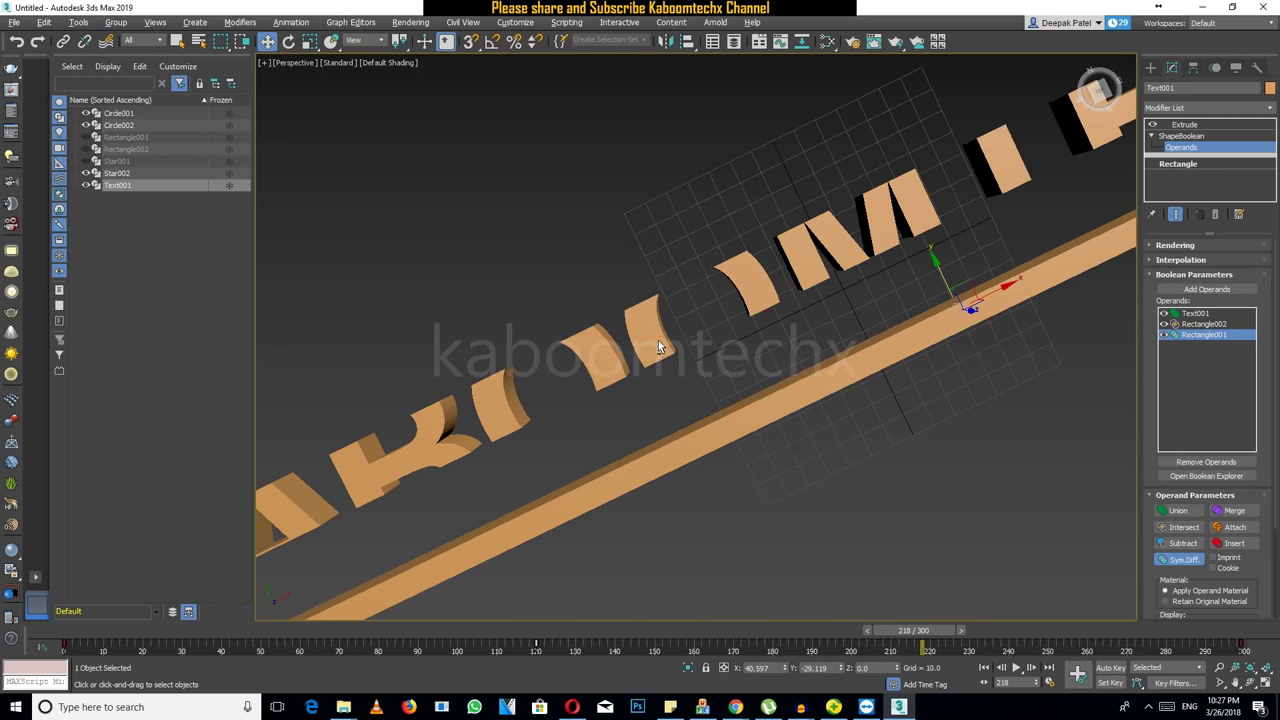
{"action": "scroll", "coordinate": [658, 340], "scroll_direction": "down", "scroll_amount": 2}
{"action": "scroll", "coordinate": [1250, 330], "scroll_direction": "down", "scroll_amount": 3}
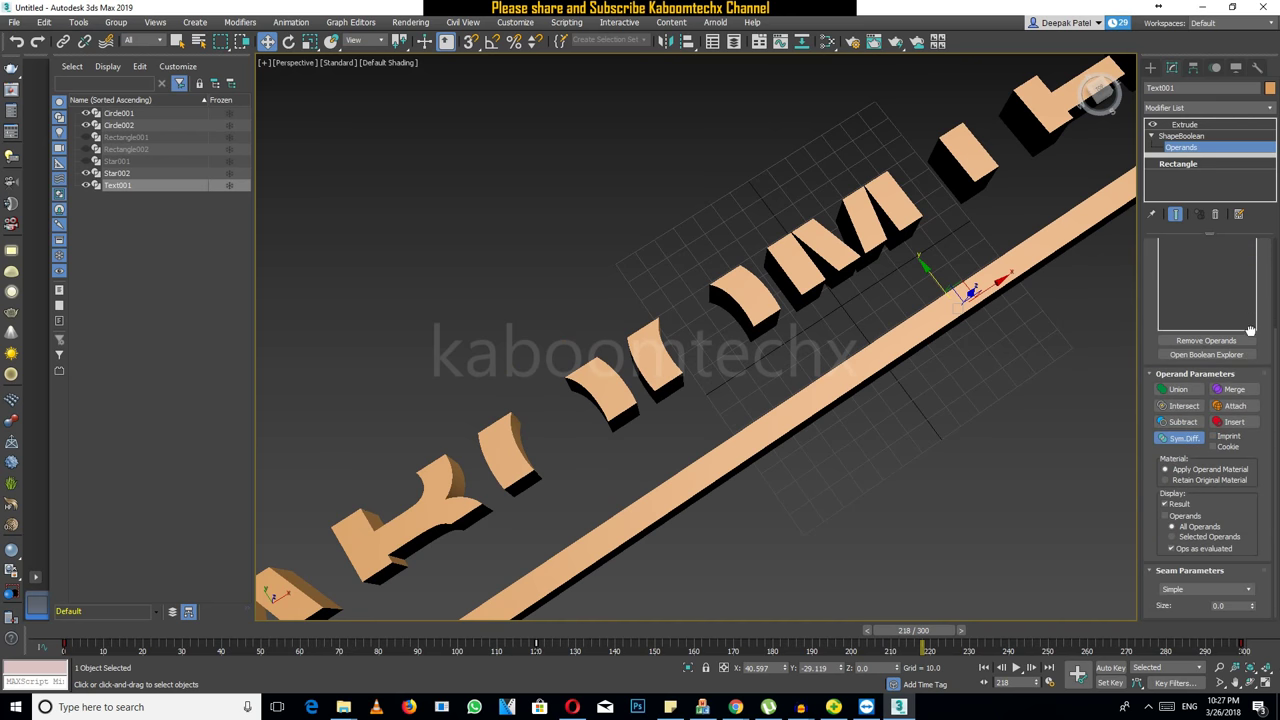
{"action": "left_click", "coordinate": [1234, 593]}
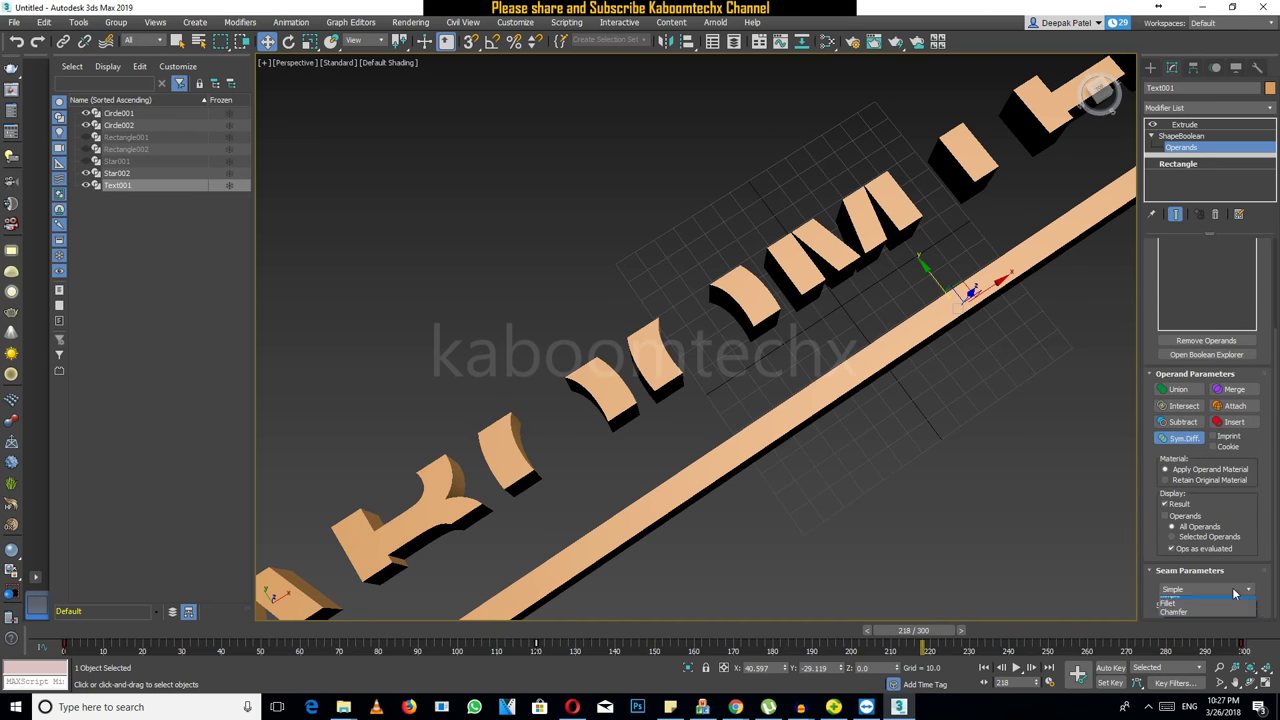
{"action": "left_click", "coordinate": [1199, 610]}
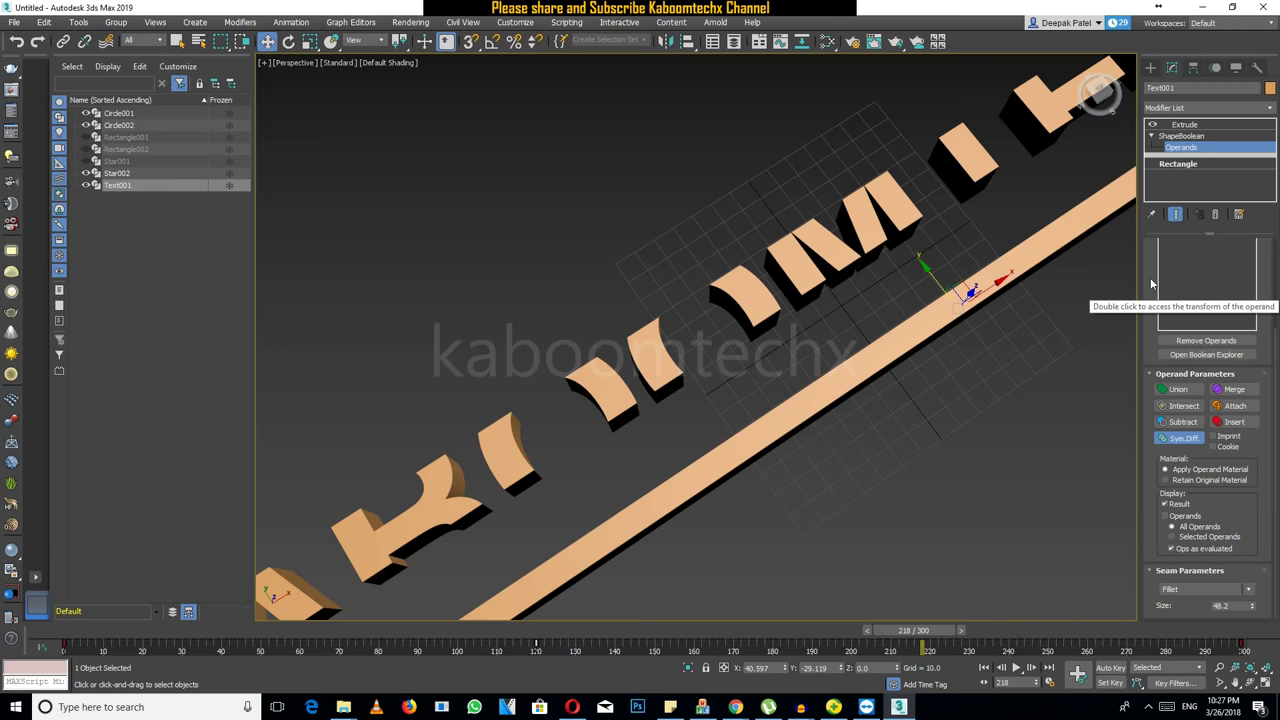
Set the Rectangle002 operand's seam type to Fillet with a size of 4.0
{"action": "left_click_drag", "start_coordinate": [1149, 270], "coordinate": [1170, 454]}
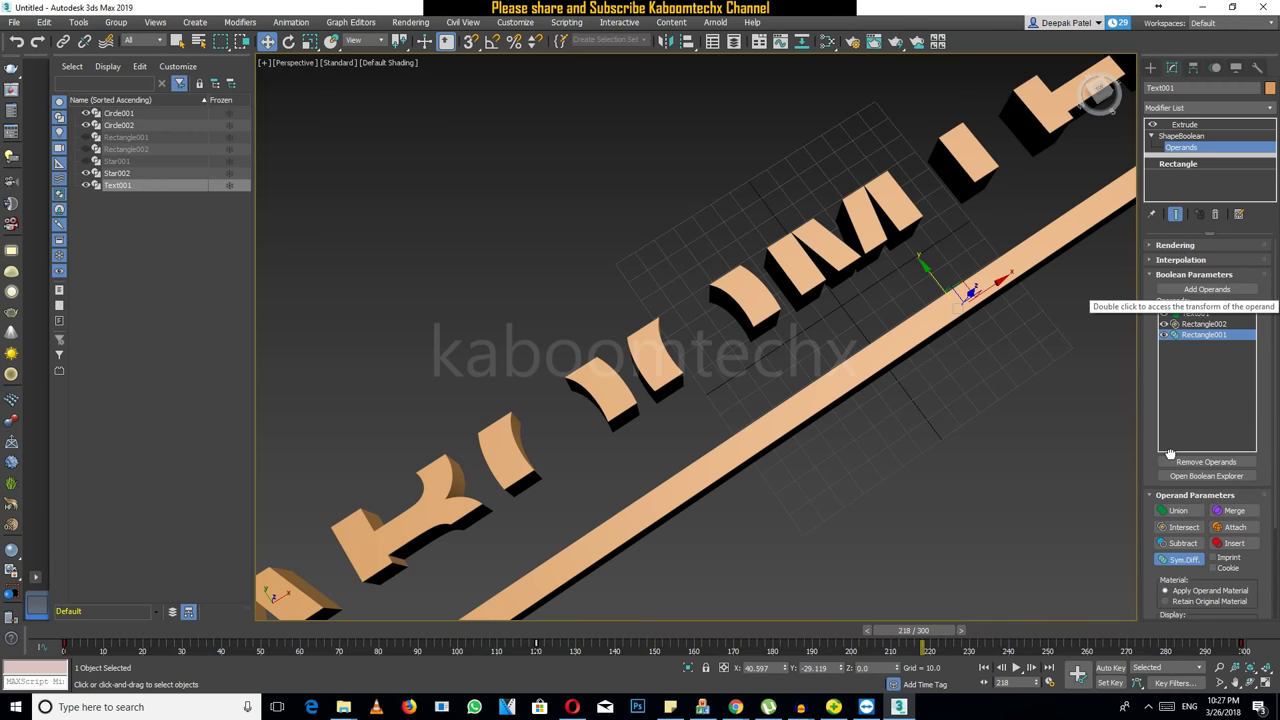
{"action": "left_click", "coordinate": [1204, 325]}
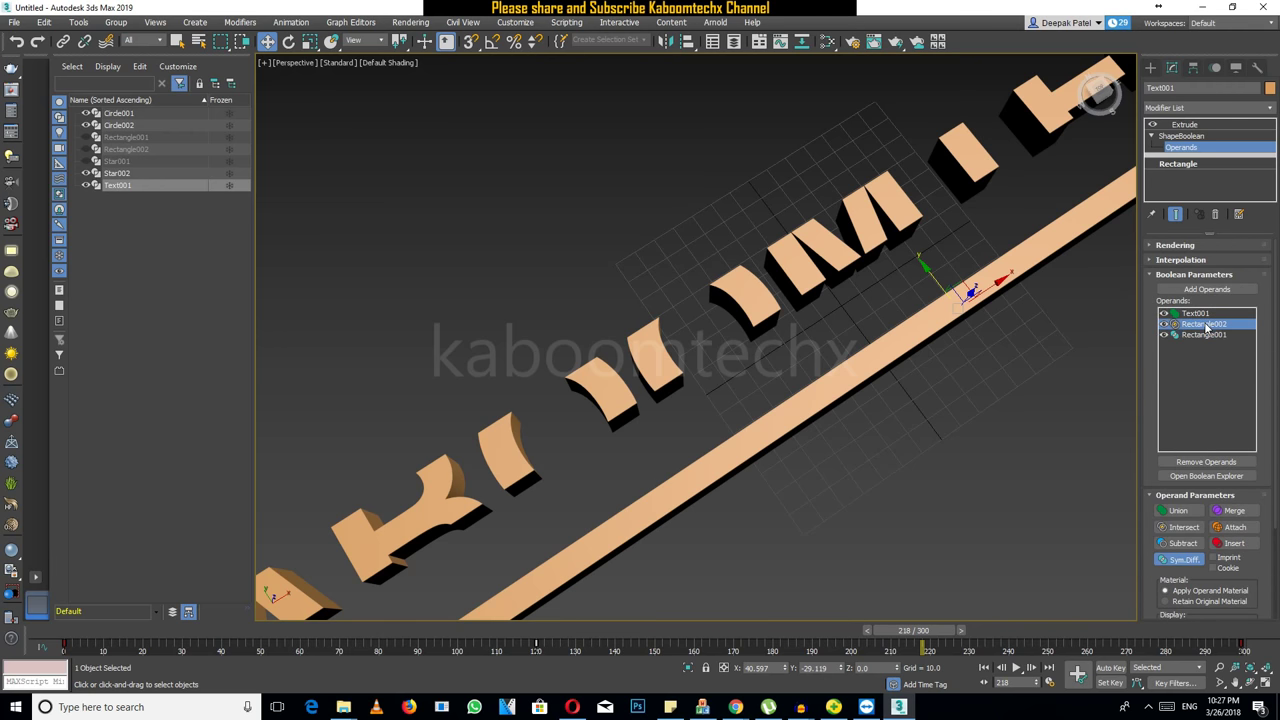
{"action": "left_click_drag", "start_coordinate": [1160, 580], "coordinate": [1160, 236]}
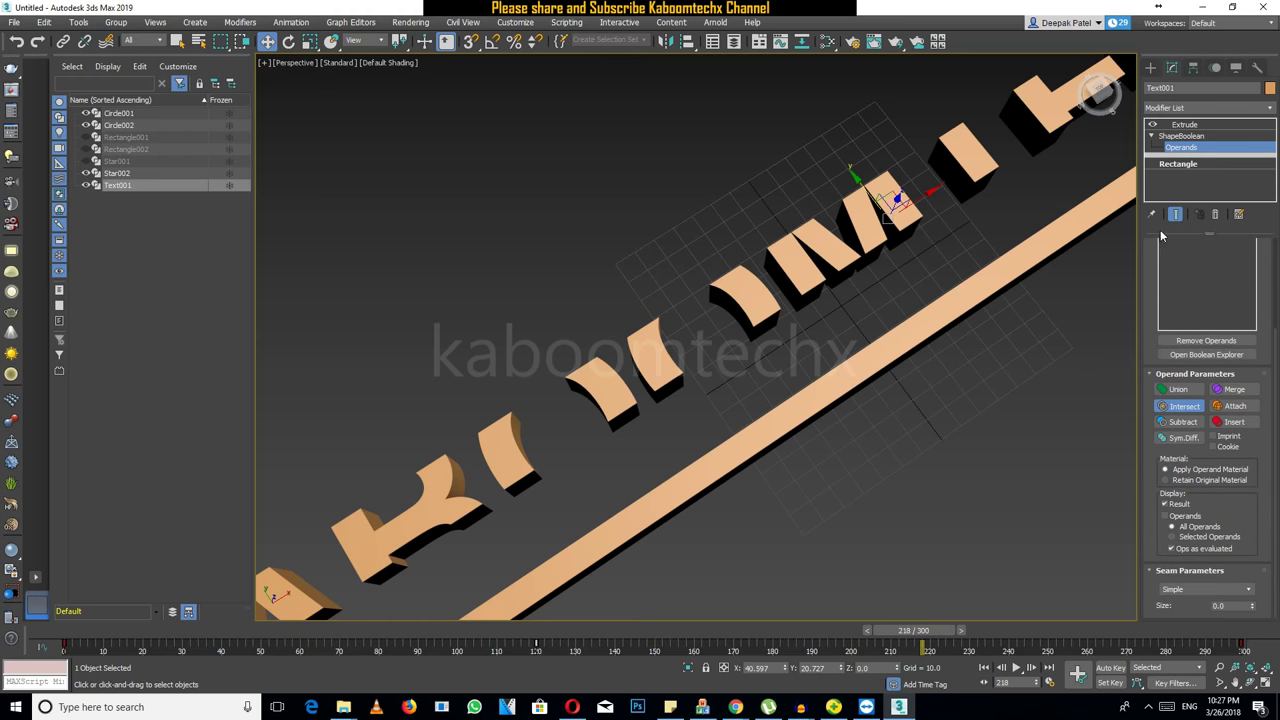
{"action": "left_click", "coordinate": [1238, 592]}
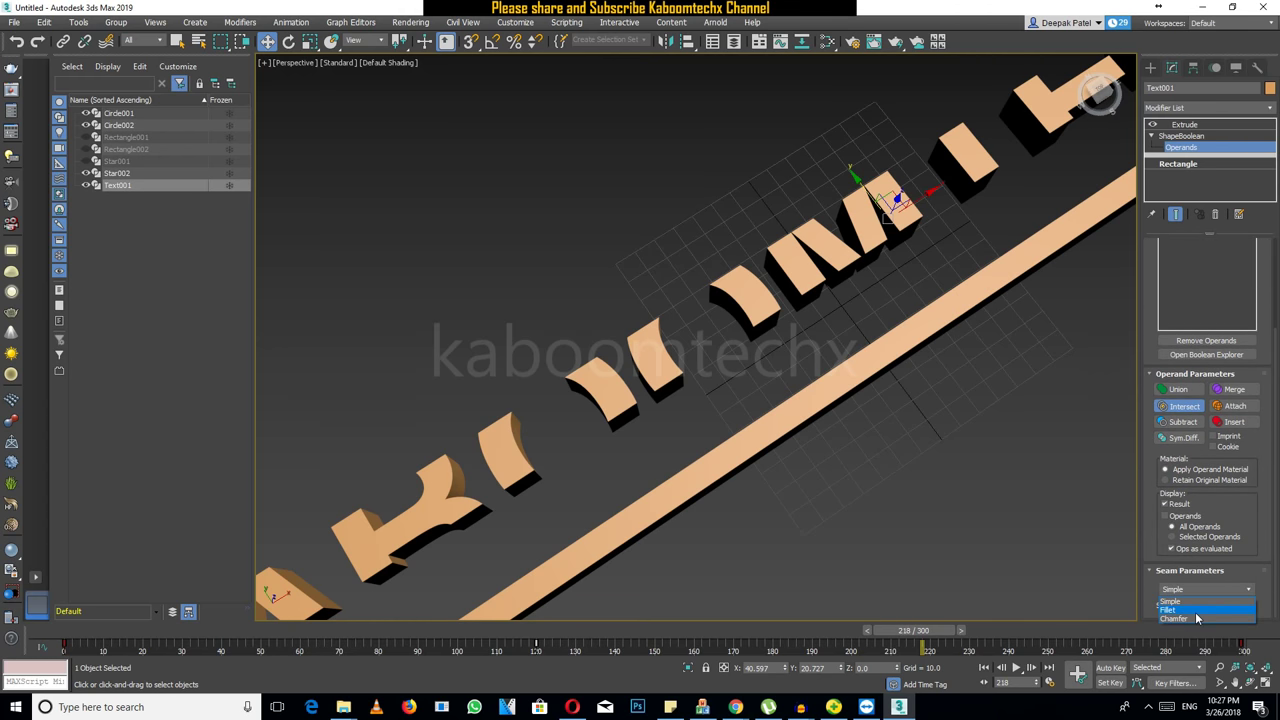
{"action": "left_click", "coordinate": [1210, 610]}
{"action": "mouse_move", "coordinate": [1252, 607]}
{"action": "left_mouse_down"}
{"action": "mouse_move", "coordinate": [1252, 552]}
{"action": "mouse_move", "coordinate": [1252, 604]}
{"action": "mouse_move", "coordinate": [1251, 564]}
{"action": "mouse_move", "coordinate": [1251, 591]}
{"action": "left_mouse_up"}
Scrub the timeline and play the animation to review the filleted letters as the bars pass over the text
{"action": "scroll", "coordinate": [604, 444], "scroll_direction": "down", "scroll_amount": 6}
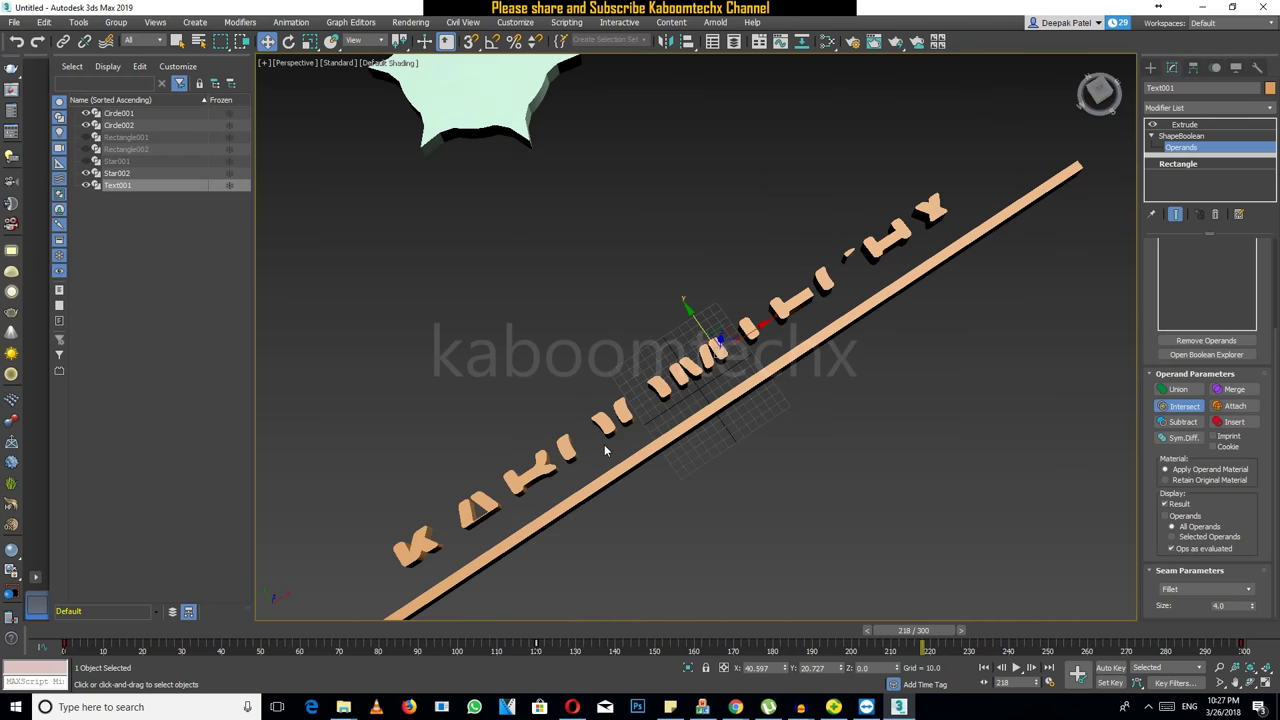
{"action": "left_click_drag", "start_coordinate": [942, 632], "coordinate": [1210, 625]}
{"action": "key", "text": "w"}
{"action": "left_click", "coordinate": [1015, 668]}
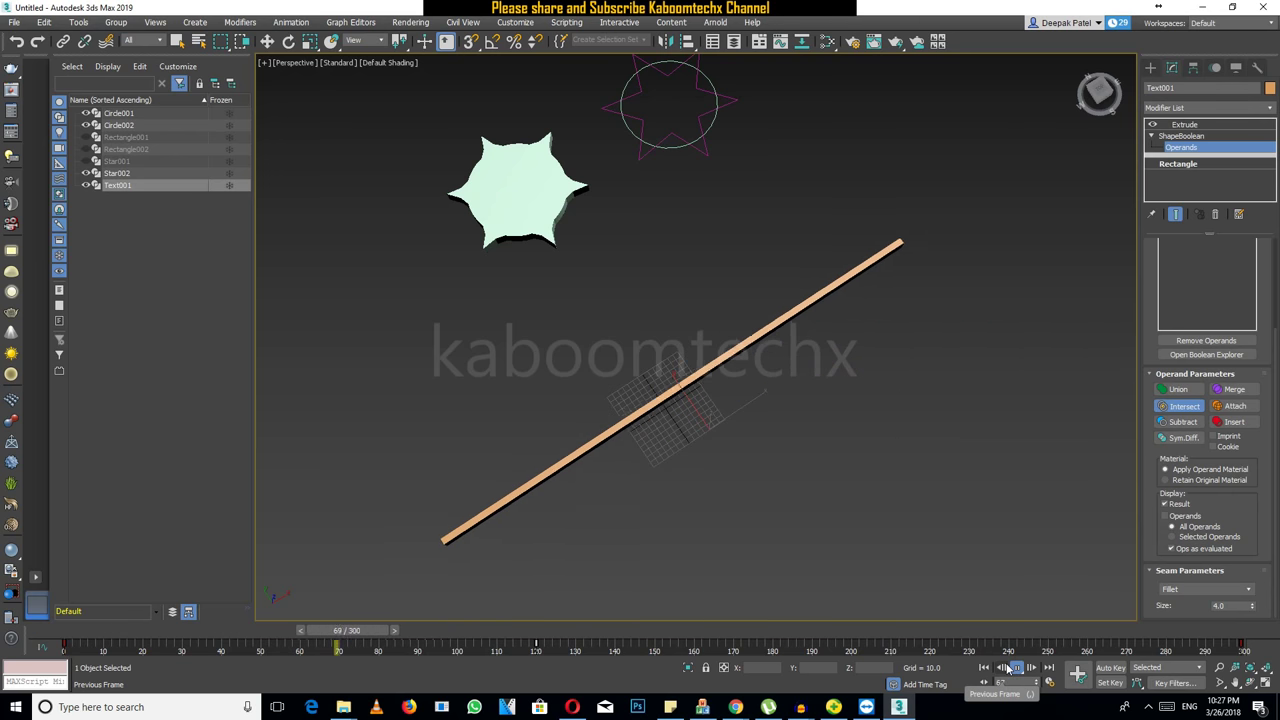
{"action": "scroll", "coordinate": [610, 385], "scroll_direction": "up", "scroll_amount": 2}
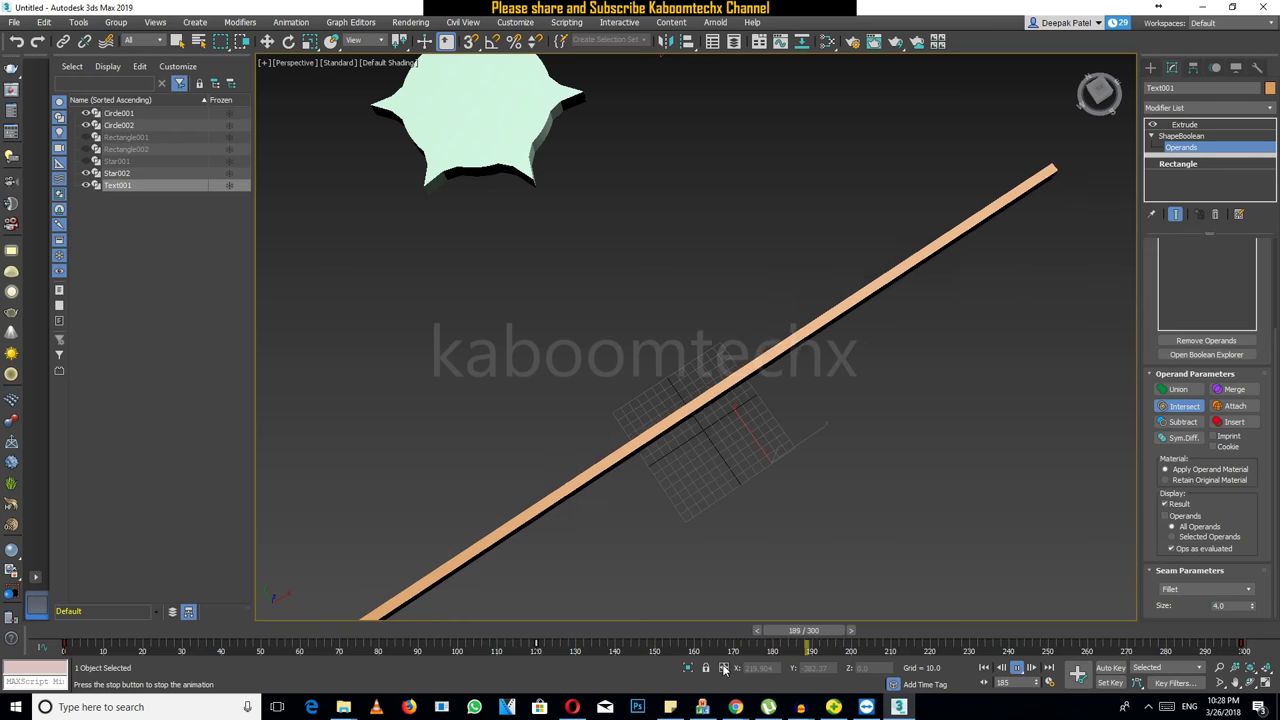
Isolate the Text001 object, stop playback and move to frame 217
{"action": "key", "text": "alt+q"}
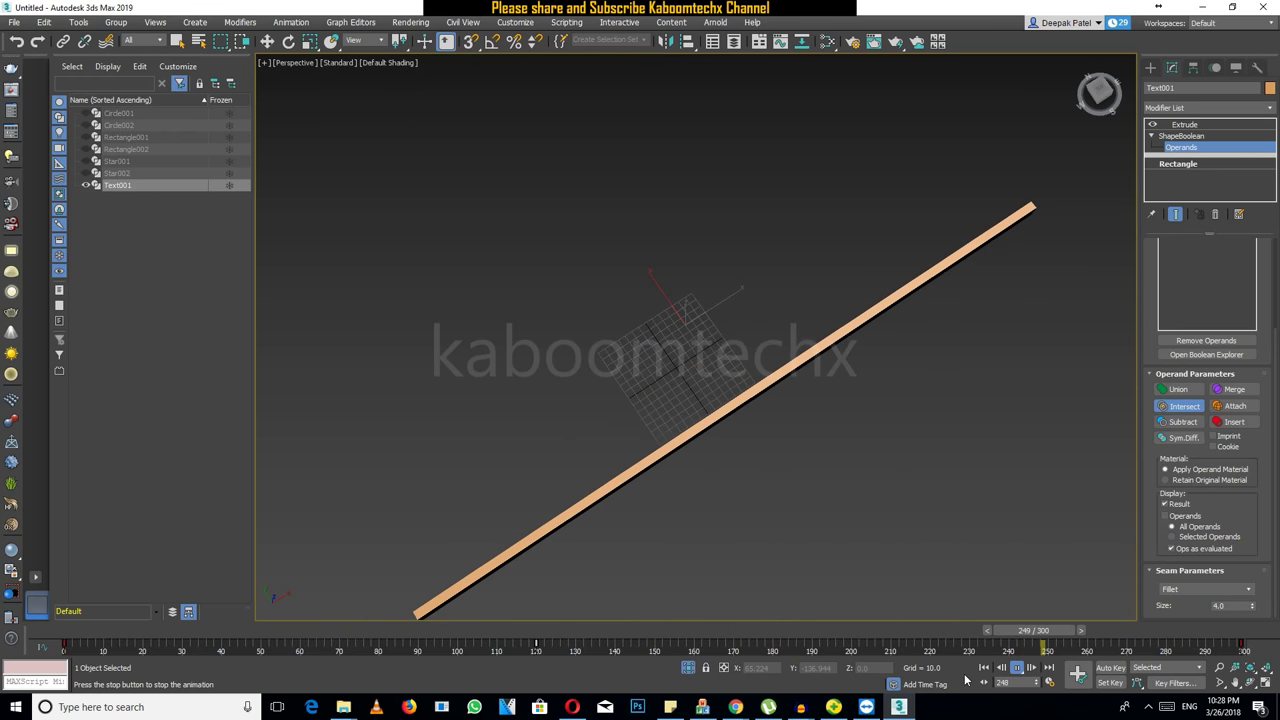
{"action": "left_click", "coordinate": [1017, 668]}
{"action": "left_click_drag", "start_coordinate": [1127, 630], "coordinate": [910, 630]}
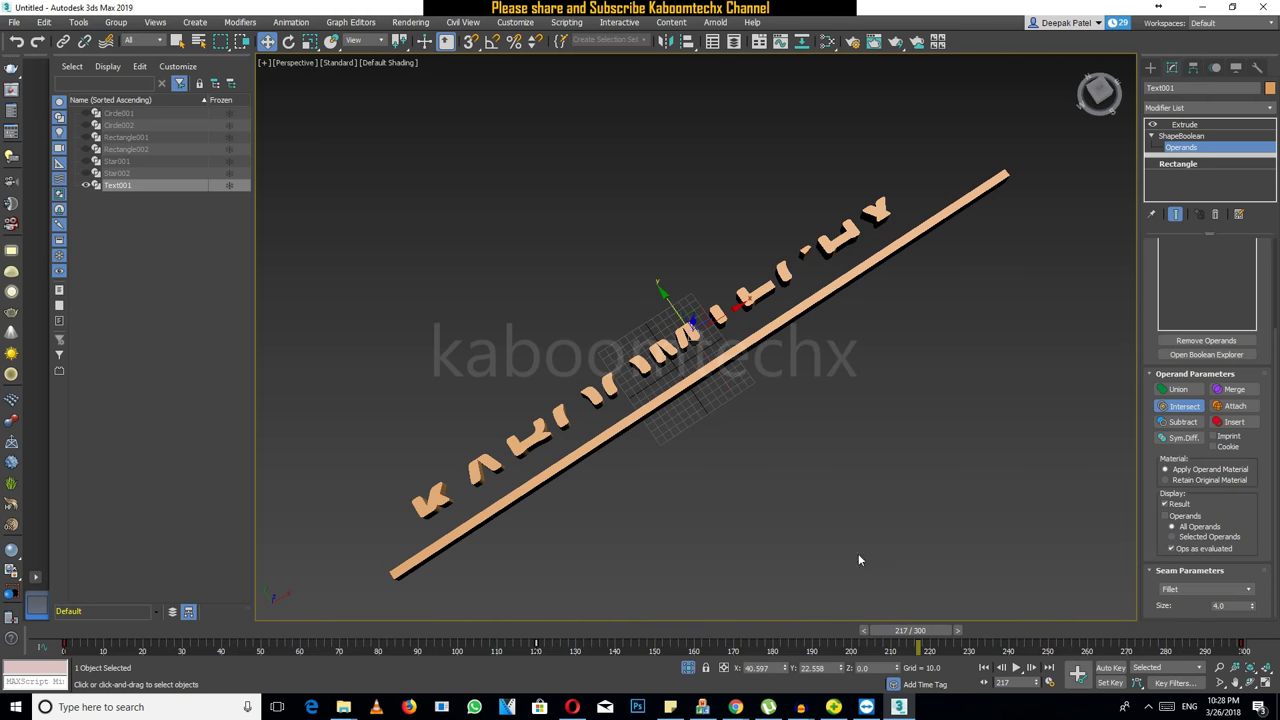
Open the base Text parameters of the Text001 operand and increase the text size to 148.0
{"action": "scroll", "coordinate": [1185, 280], "scroll_direction": "up", "scroll_amount": 3}
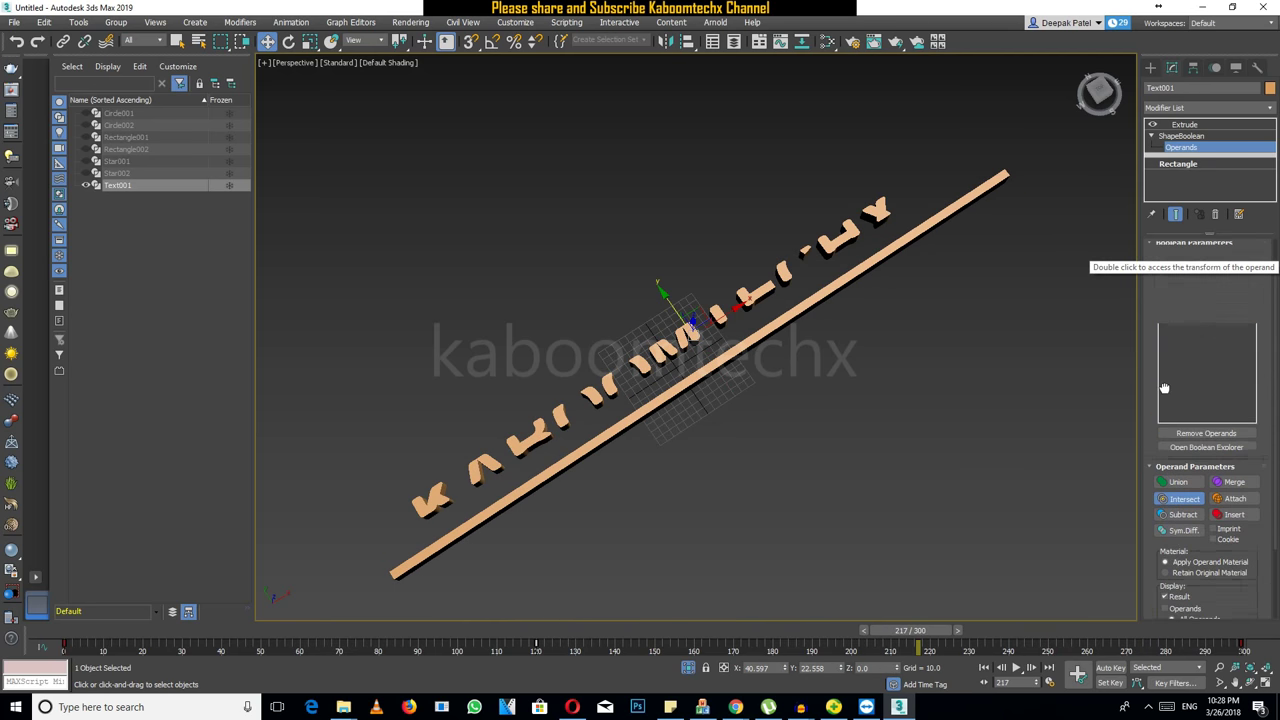
{"action": "left_click", "coordinate": [1200, 314]}
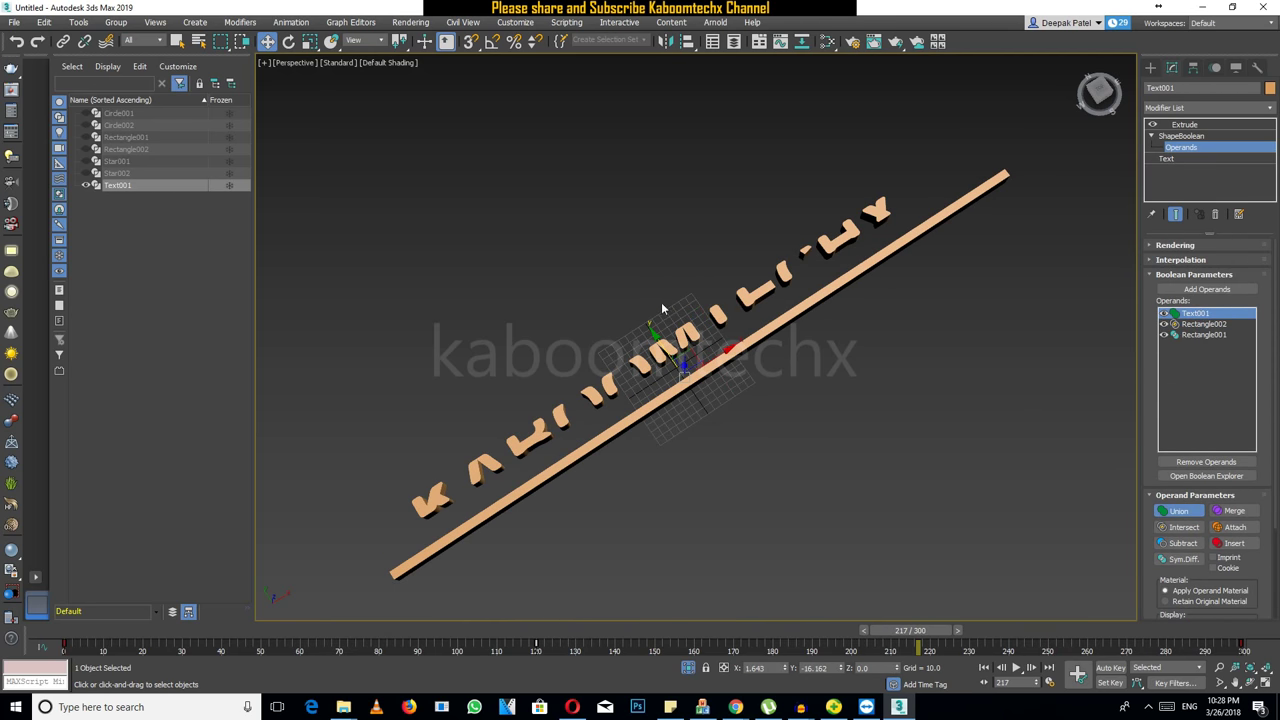
{"action": "left_click", "coordinate": [1180, 159]}
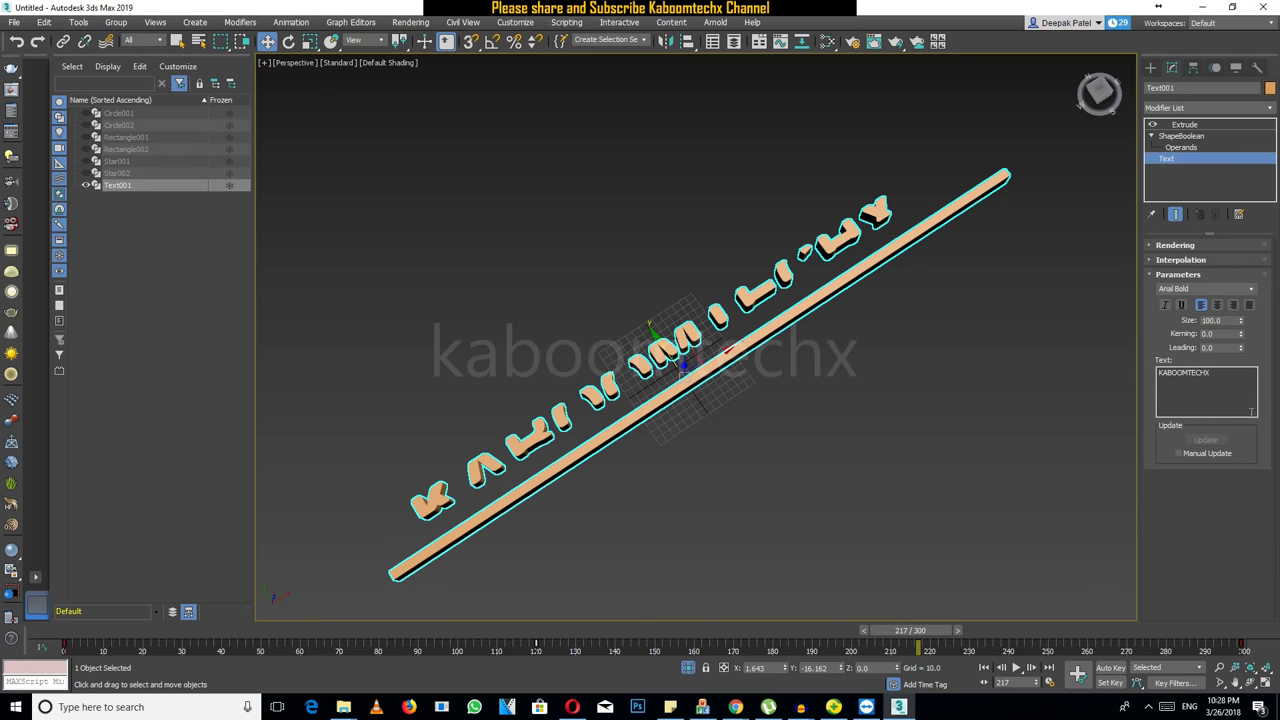
{"action": "left_click_drag", "start_coordinate": [1241, 321], "coordinate": [1240, 287]}
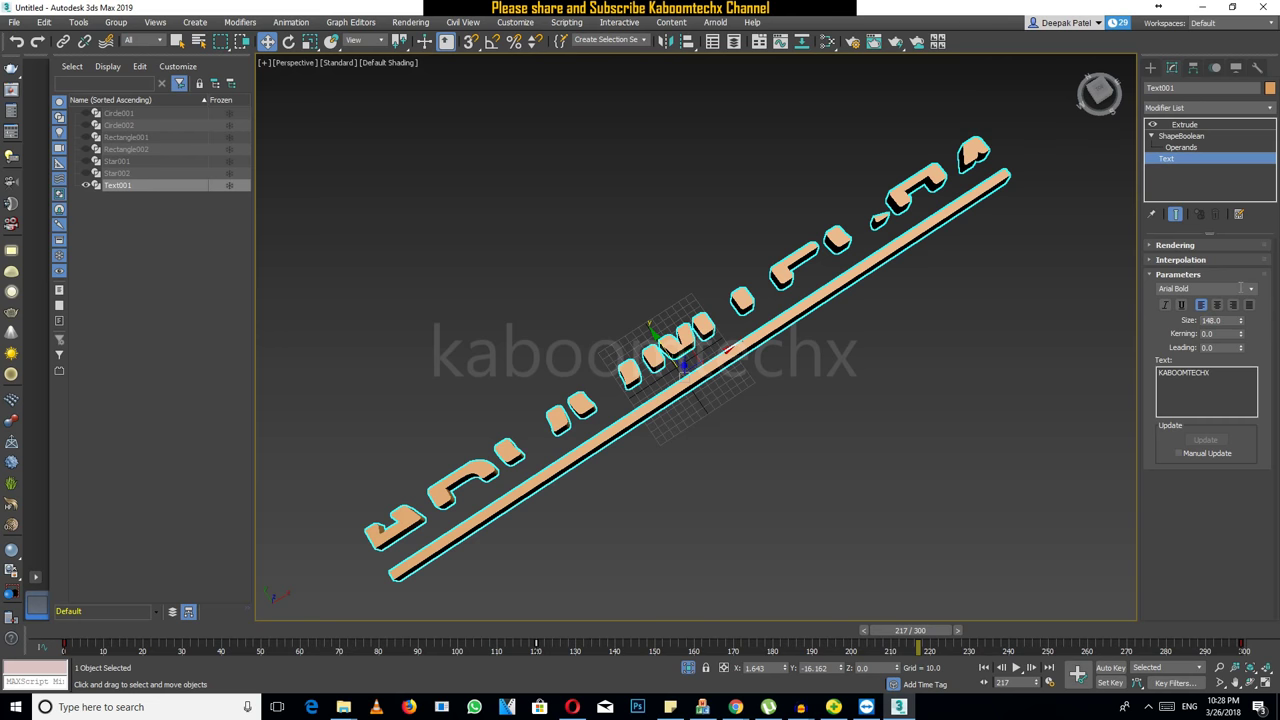
{"action": "scroll", "coordinate": [762, 470], "scroll_direction": "down", "scroll_amount": 3}
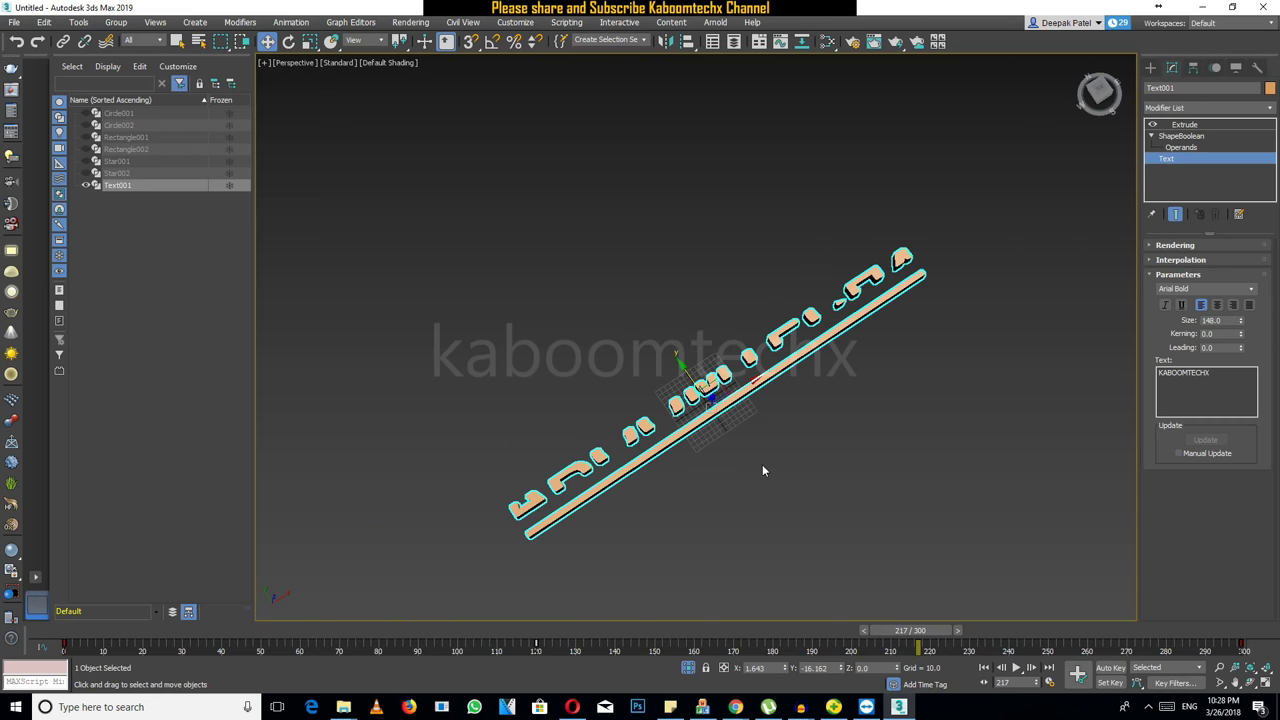
Move to frame 219 and set the base text size of Text001 to 100.0
{"action": "left_click_drag", "start_coordinate": [921, 633], "coordinate": [1024, 524]}
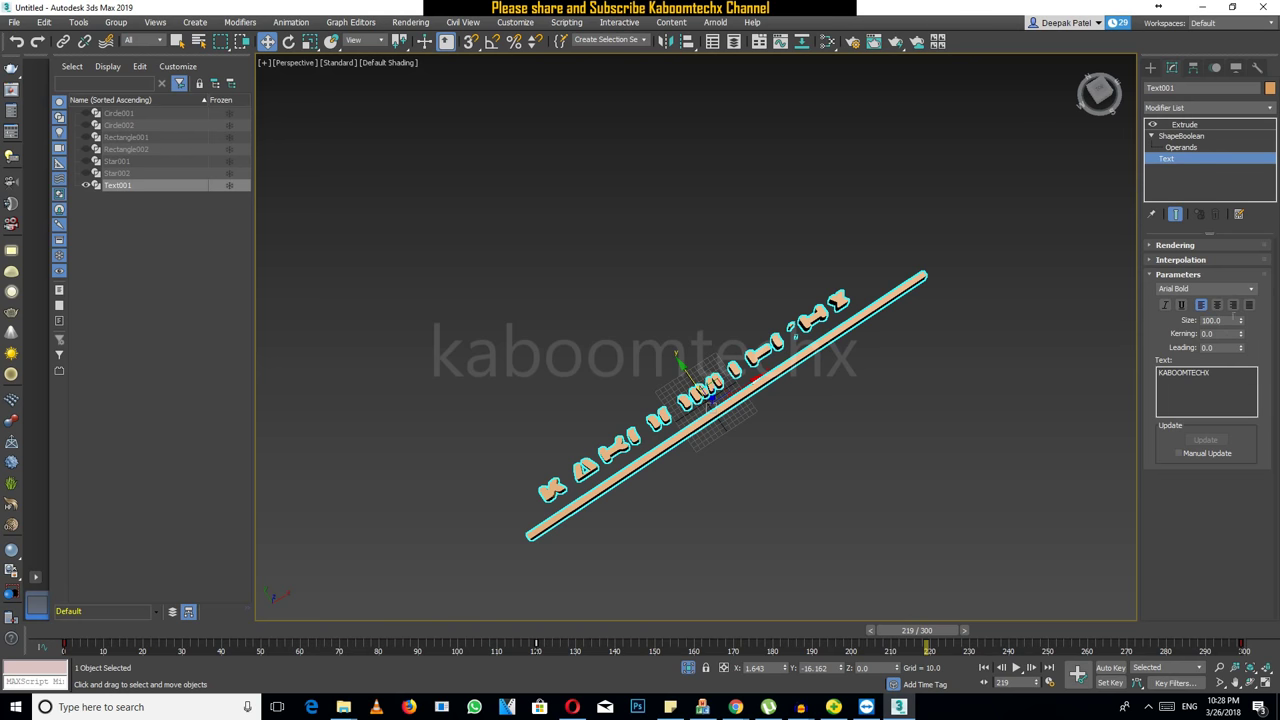
{"action": "mouse_move", "coordinate": [1240, 321]}
{"action": "left_mouse_down"}
{"action": "mouse_move", "coordinate": [1250, 442]}
{"action": "mouse_move", "coordinate": [1241, 325]}
{"action": "left_mouse_up"}
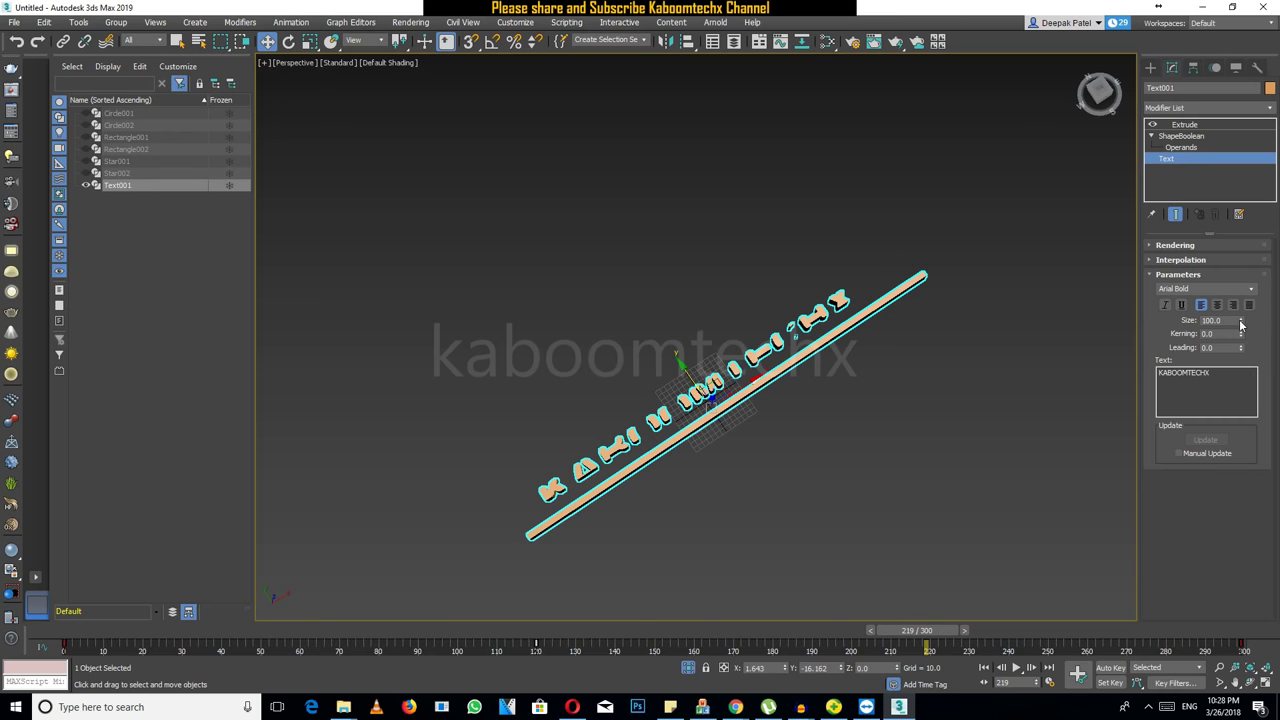
Scale the Text001 base text along its Y axis to about 310% and scrub the timeline to frame 222
{"action": "left_click", "coordinate": [309, 41]}
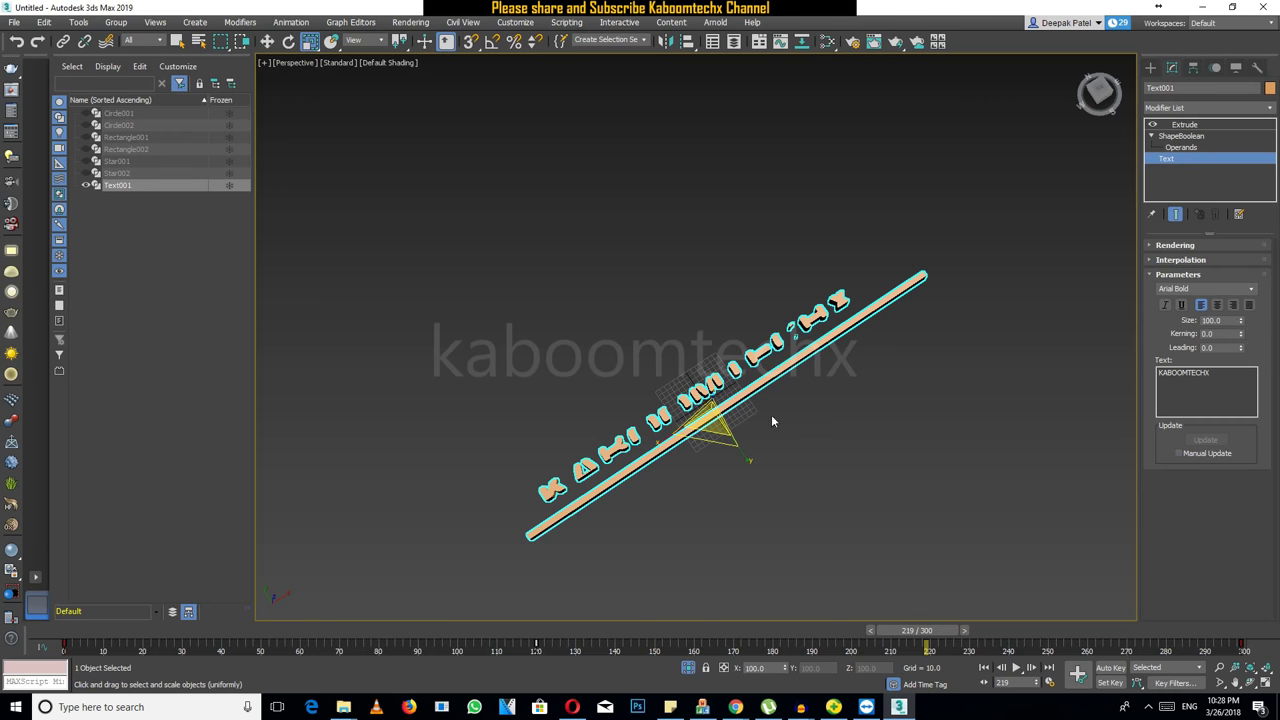
{"action": "left_click_drag", "start_coordinate": [746, 454], "coordinate": [846, 514]}
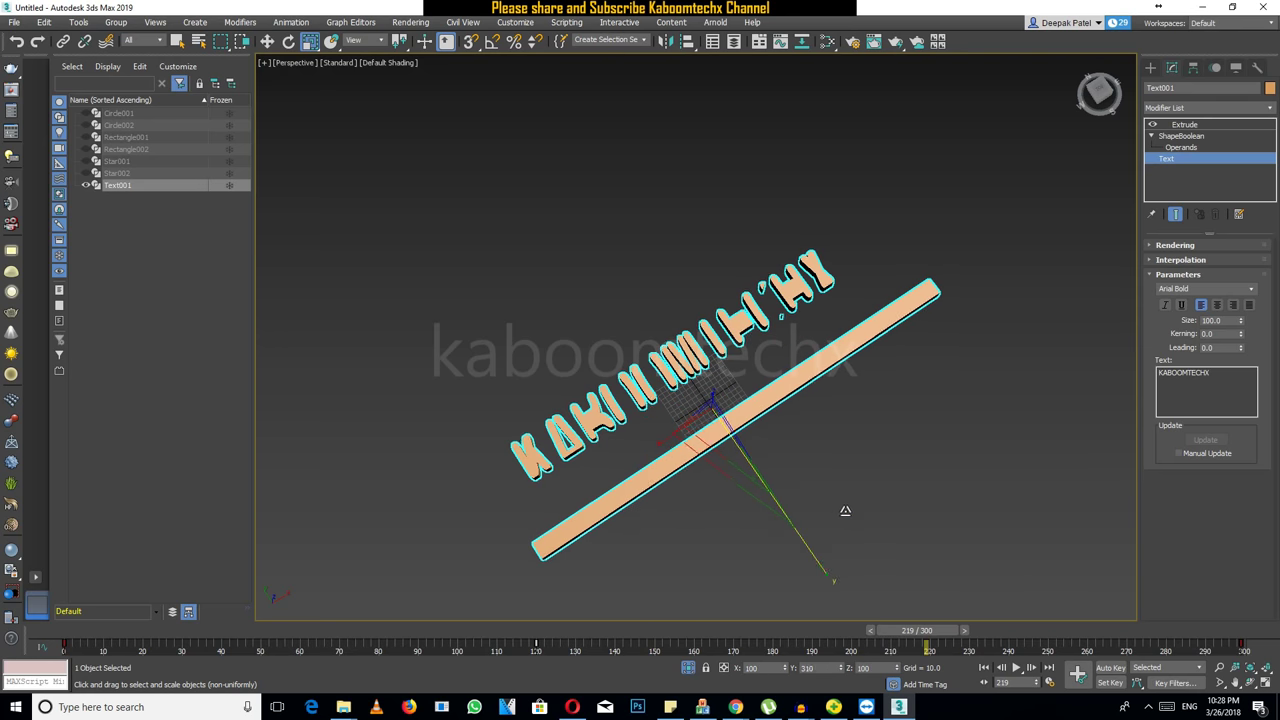
{"action": "left_click_drag", "start_coordinate": [905, 648], "coordinate": [873, 648]}
{"action": "left_click_drag", "start_coordinate": [911, 650], "coordinate": [926, 536]}
{"action": "key", "text": "r"}
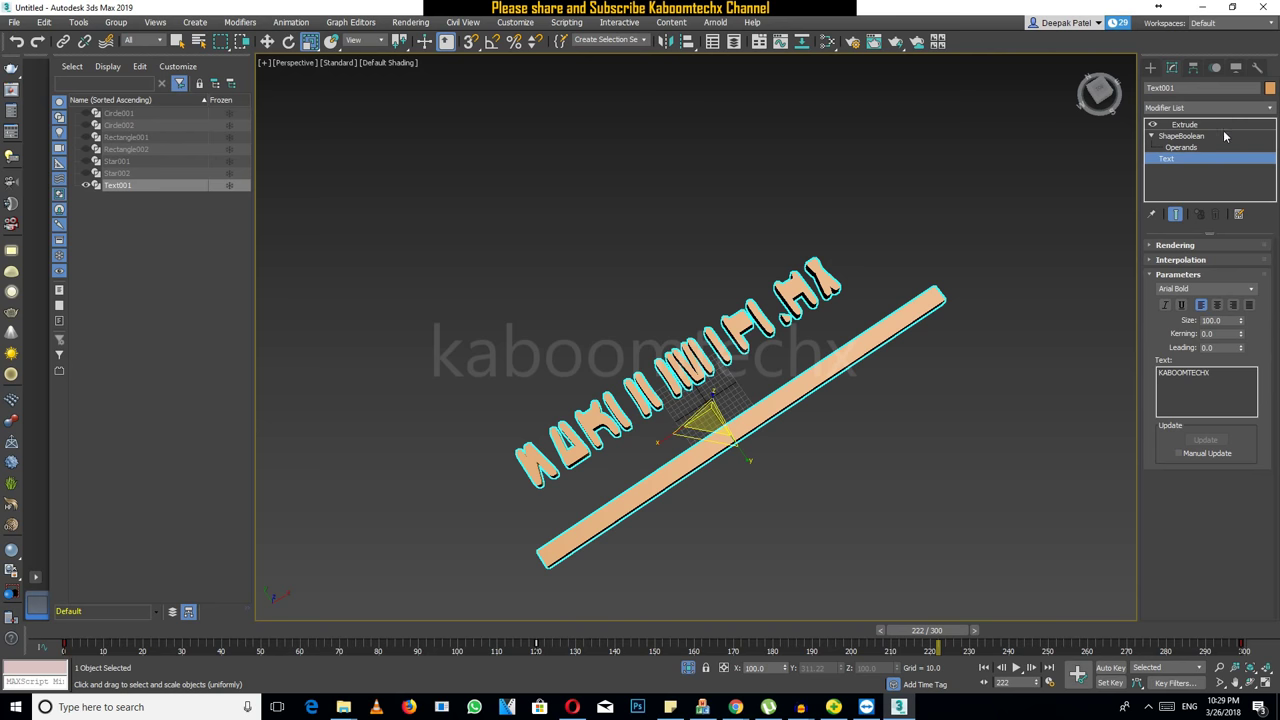
Deselect the text and exit isolation mode to bring back the circle and star shapes
{"action": "left_click", "coordinate": [945, 264]}
{"action": "scroll", "coordinate": [775, 304], "scroll_direction": "down", "scroll_amount": 4}
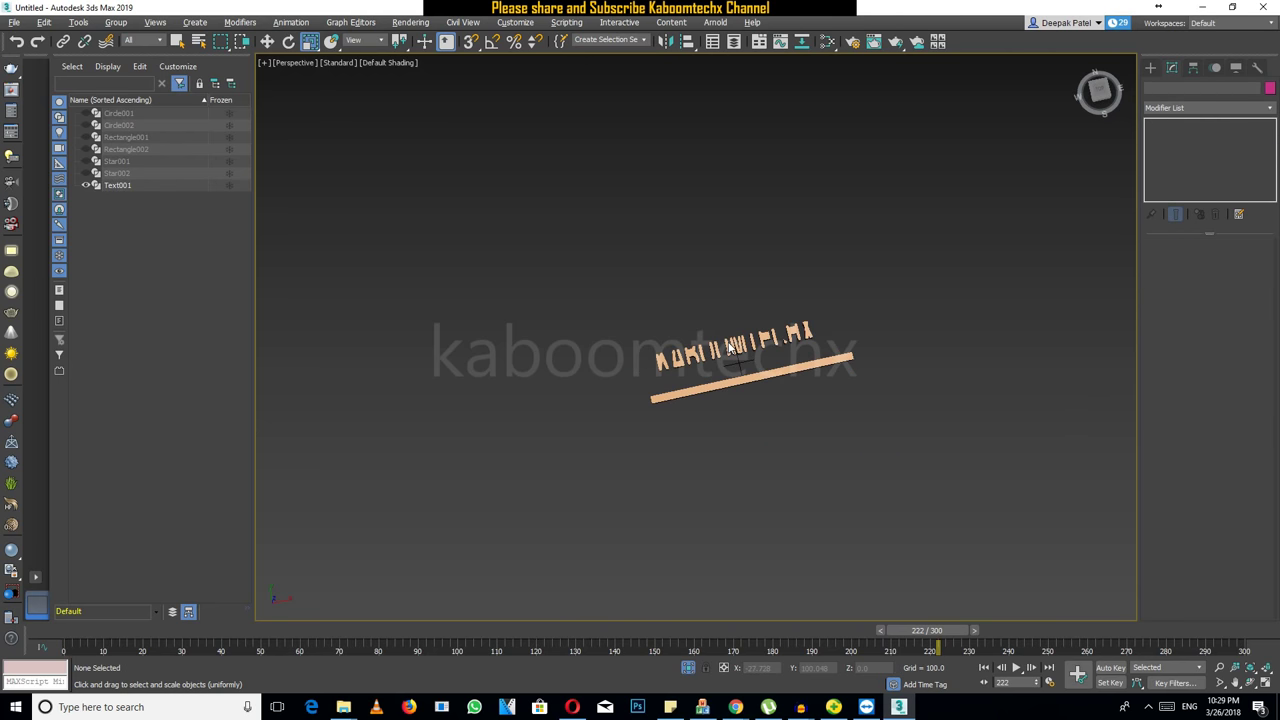
{"action": "left_click", "coordinate": [688, 668]}
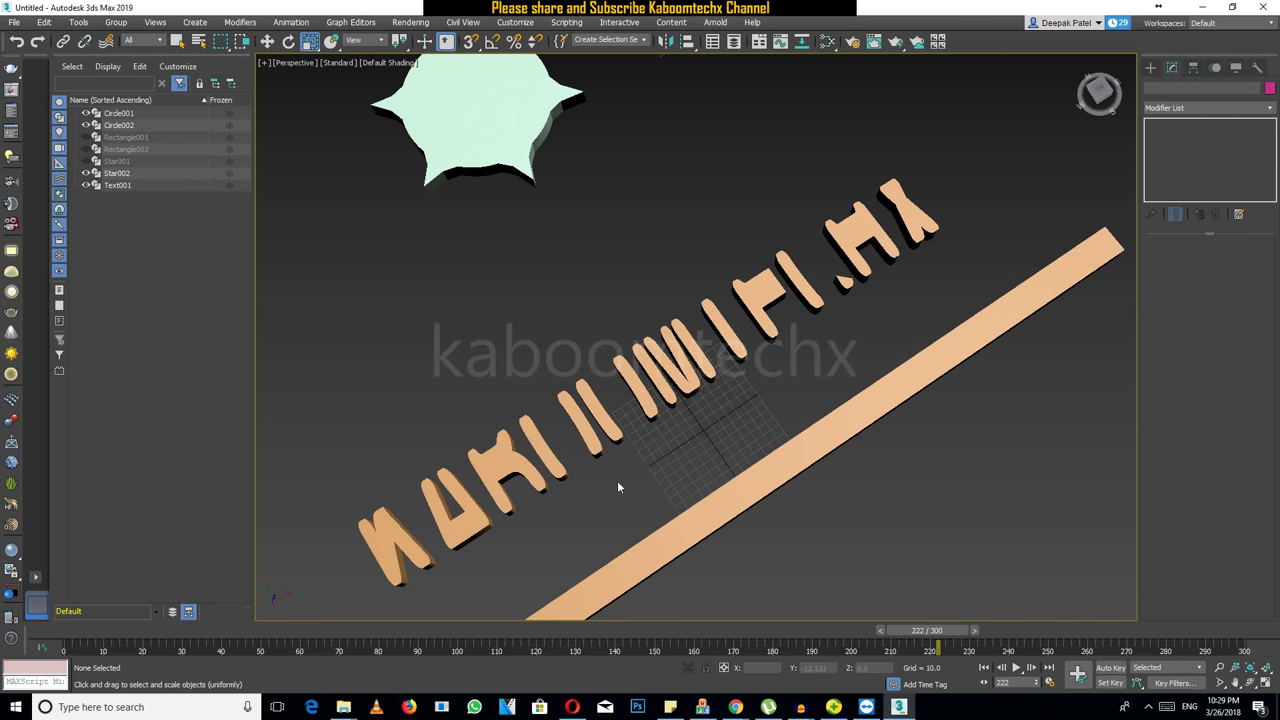
Select the extruded Circle001 star shape and pick the Star001 operand in its ShapeBoolean modifier
{"action": "left_click", "coordinate": [641, 261]}
{"action": "middle_click_drag", "start_coordinate": [641, 261], "coordinate": [763, 251], "text": "alt"}
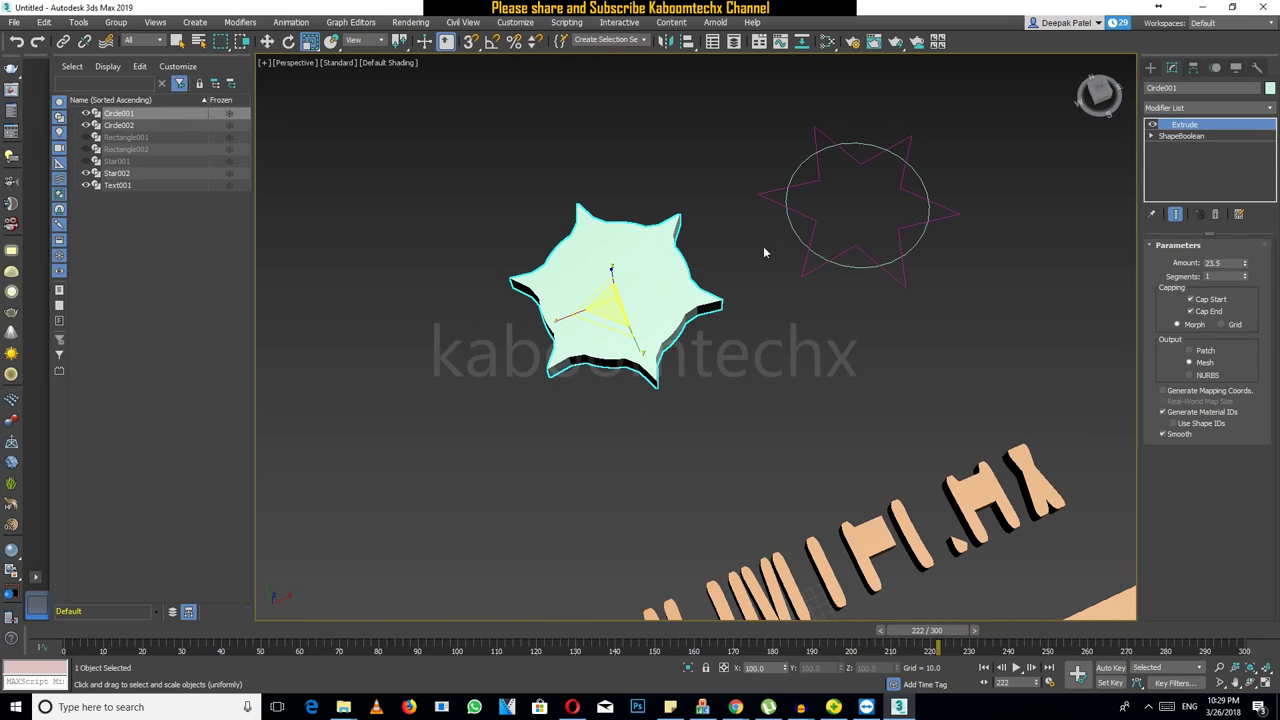
{"action": "left_click", "coordinate": [1151, 136]}
{"action": "left_click", "coordinate": [1180, 147]}
{"action": "left_click", "coordinate": [1200, 326]}
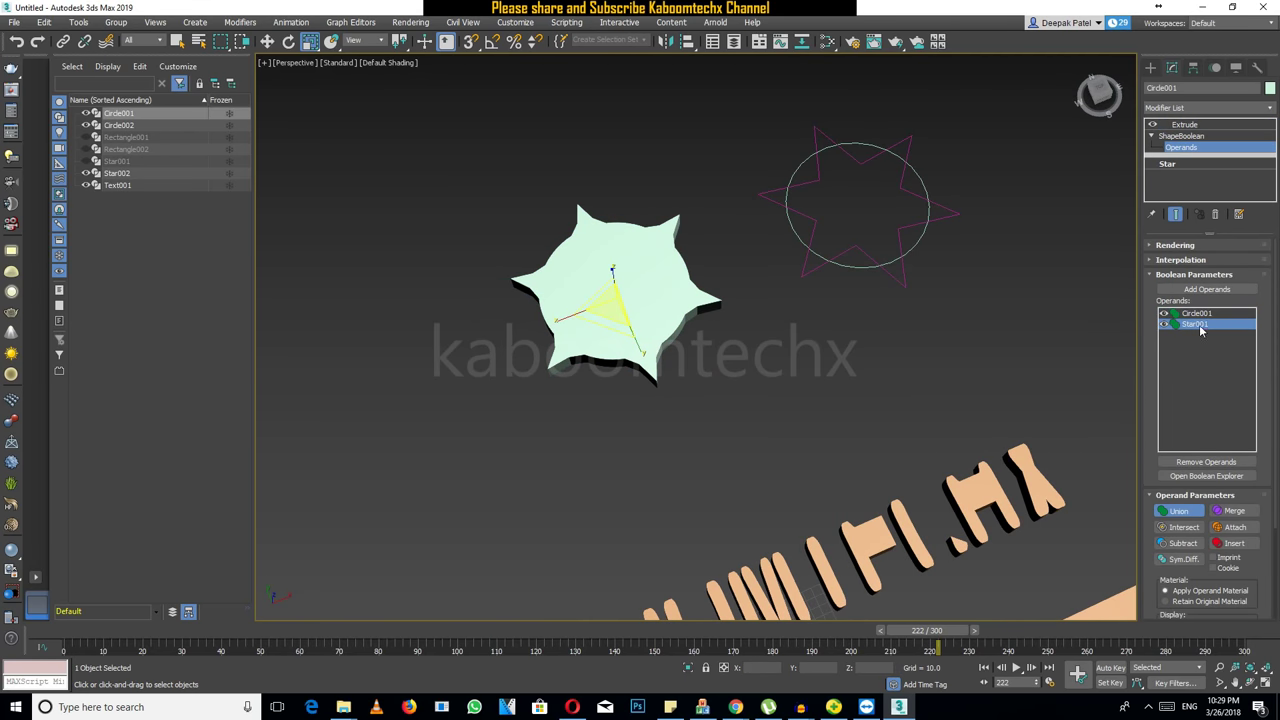
Move the Star001 operand off-centre, switch its operation to Intersect and shift it back to about X -3.6, Y 461.0
{"action": "left_click", "coordinate": [267, 41]}
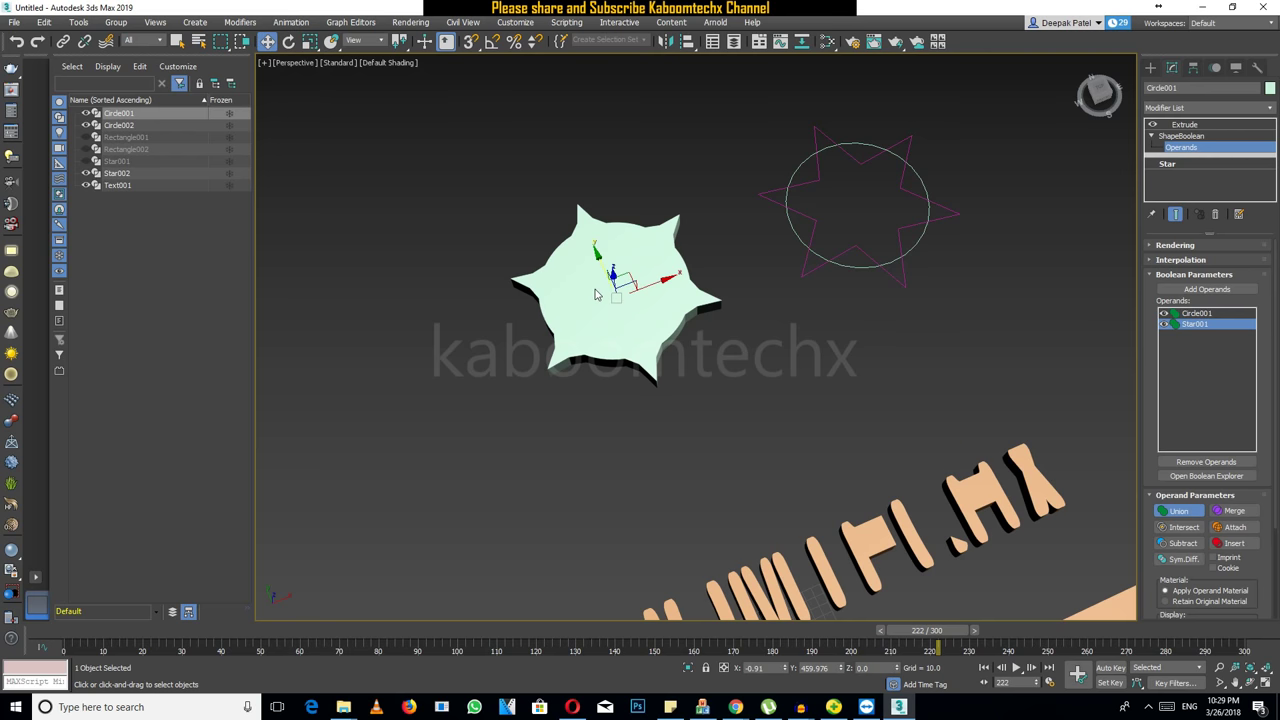
{"action": "mouse_move", "coordinate": [612, 280]}
{"action": "left_mouse_down"}
{"action": "mouse_move", "coordinate": [648, 207]}
{"action": "mouse_move", "coordinate": [586, 128]}
{"action": "mouse_move", "coordinate": [523, 323]}
{"action": "mouse_move", "coordinate": [640, 277]}
{"action": "mouse_move", "coordinate": [622, 270]}
{"action": "left_mouse_up"}
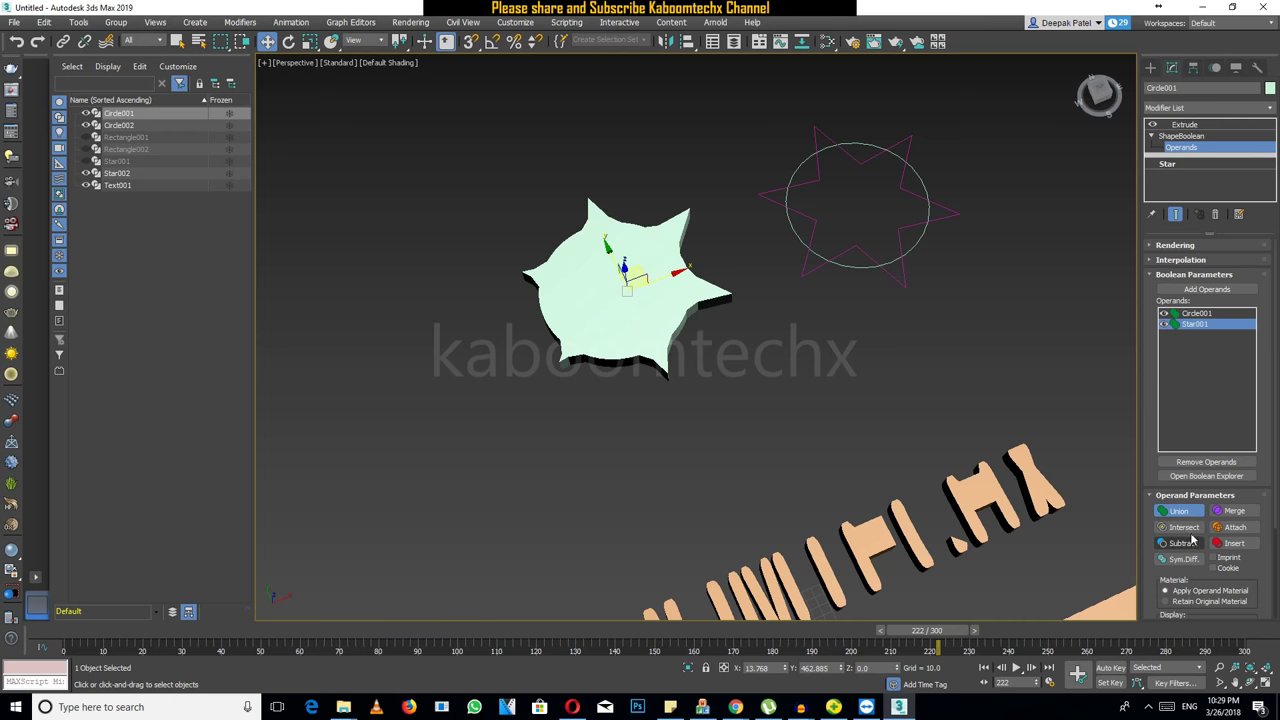
{"action": "left_click", "coordinate": [1184, 528]}
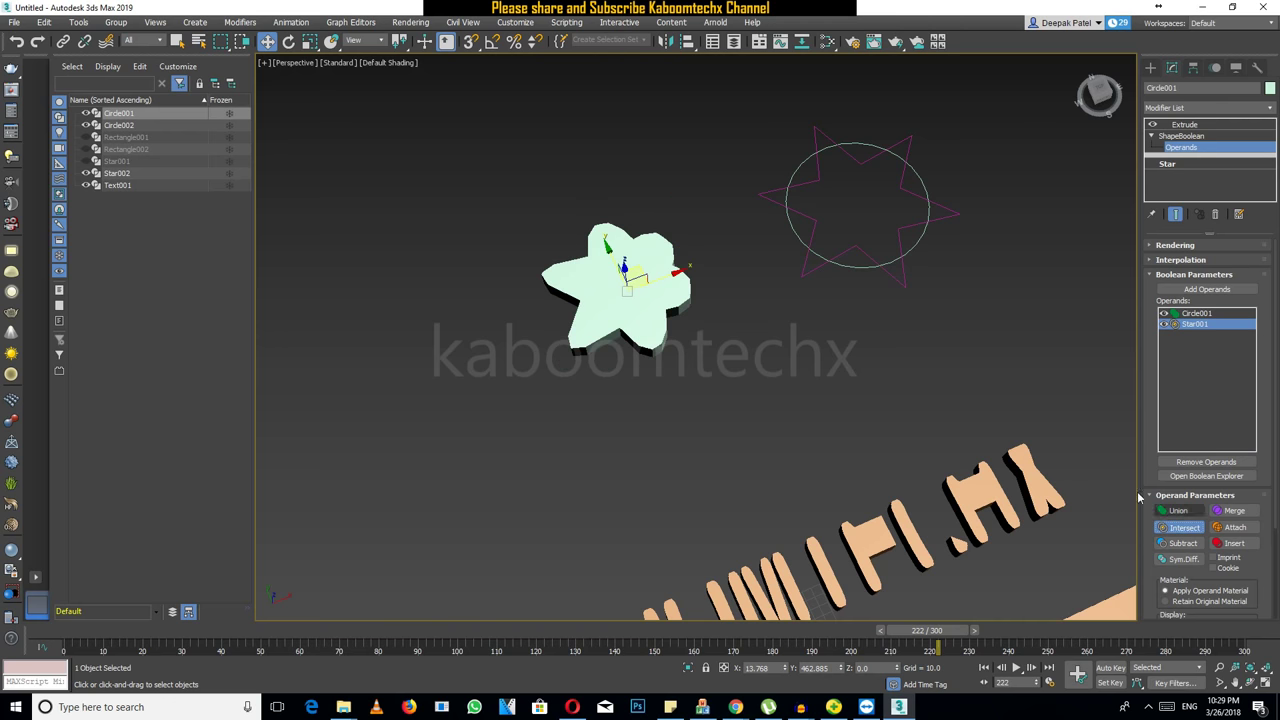
{"action": "mouse_move", "coordinate": [650, 273]}
{"action": "left_mouse_down"}
{"action": "mouse_move", "coordinate": [688, 233]}
{"action": "mouse_move", "coordinate": [605, 264]}
{"action": "mouse_move", "coordinate": [598, 282]}
{"action": "mouse_move", "coordinate": [618, 208]}
{"action": "mouse_move", "coordinate": [684, 281]}
{"action": "mouse_move", "coordinate": [612, 330]}
{"action": "mouse_move", "coordinate": [640, 272]}
{"action": "mouse_move", "coordinate": [600, 287]}
{"action": "mouse_move", "coordinate": [641, 298]}
{"action": "mouse_move", "coordinate": [626, 260]}
{"action": "mouse_move", "coordinate": [606, 294]}
{"action": "mouse_move", "coordinate": [646, 271]}
{"action": "mouse_move", "coordinate": [610, 300]}
{"action": "mouse_move", "coordinate": [633, 282]}
{"action": "left_mouse_up"}
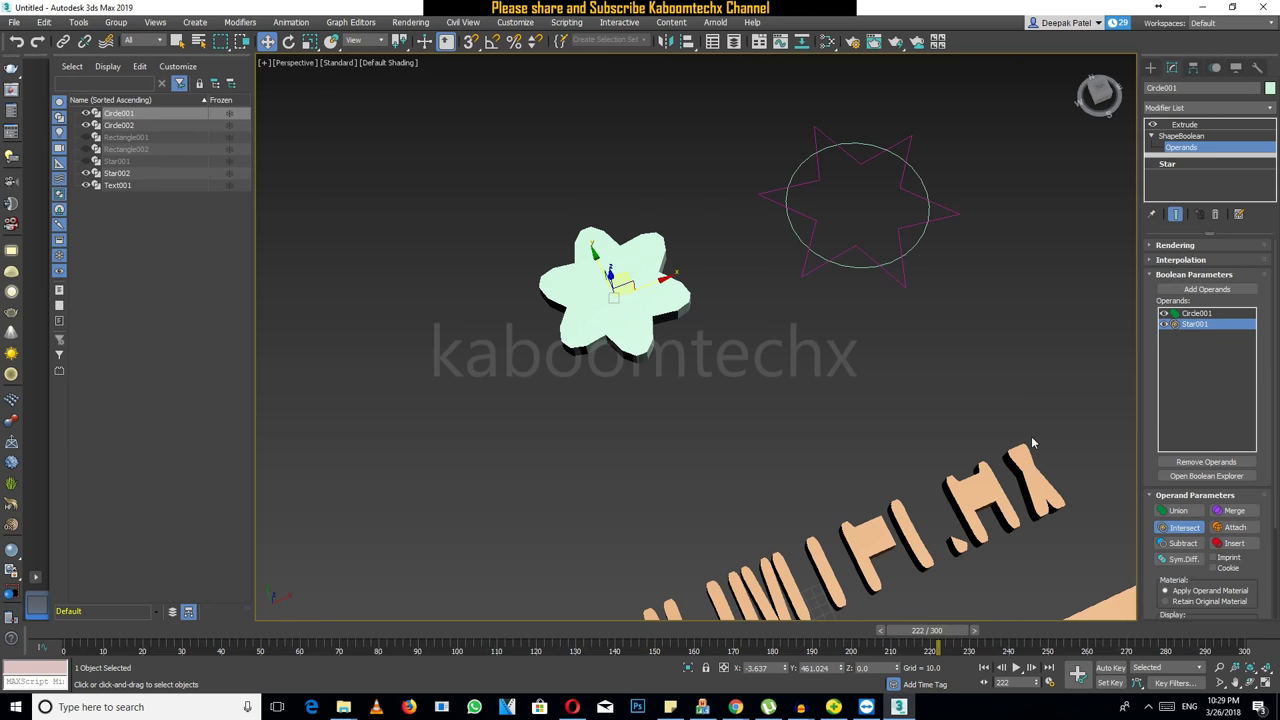
Set the Star001 operand's operation to Subtract and move it to about X -11.7, Y 422.1
{"action": "left_click", "coordinate": [1182, 543]}
{"action": "left_click_drag", "start_coordinate": [624, 280], "coordinate": [660, 236]}
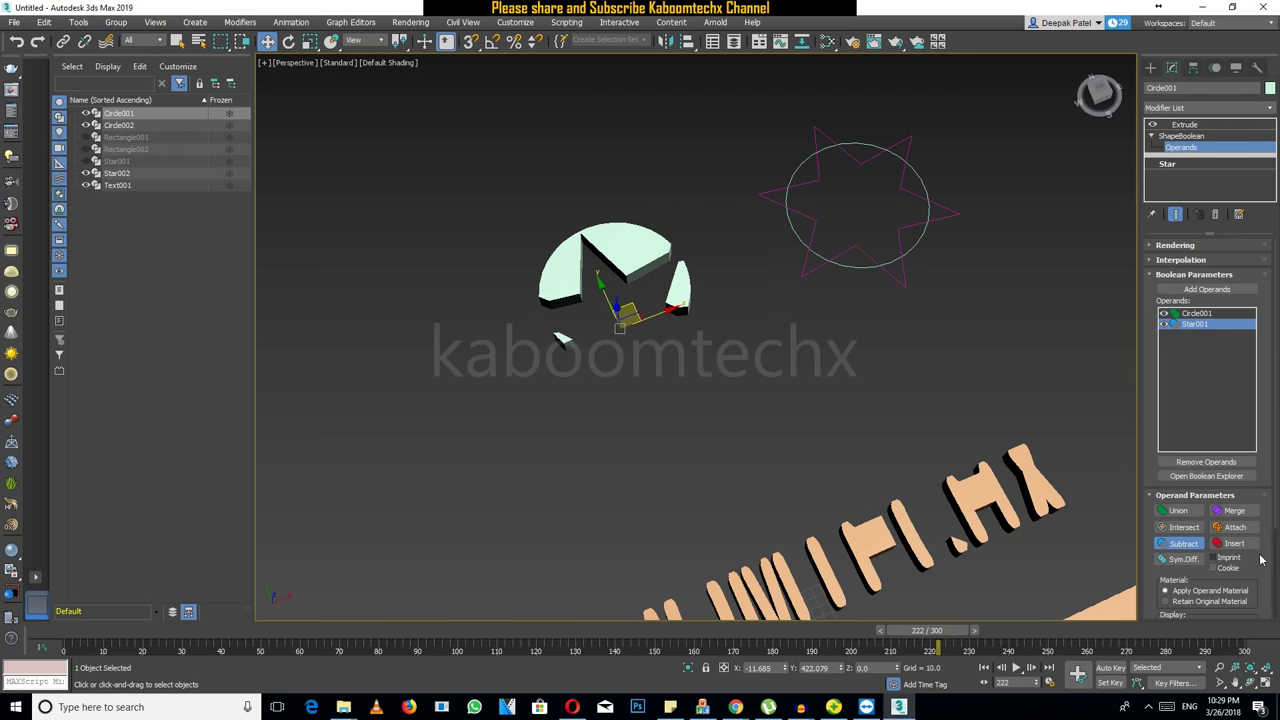
Set the Star001 operand's seam type to Fillet with size 23.2 and move the operand to about X -38.3, Y 454.8
{"action": "scroll", "coordinate": [1222, 530], "scroll_direction": "down", "scroll_amount": 3}
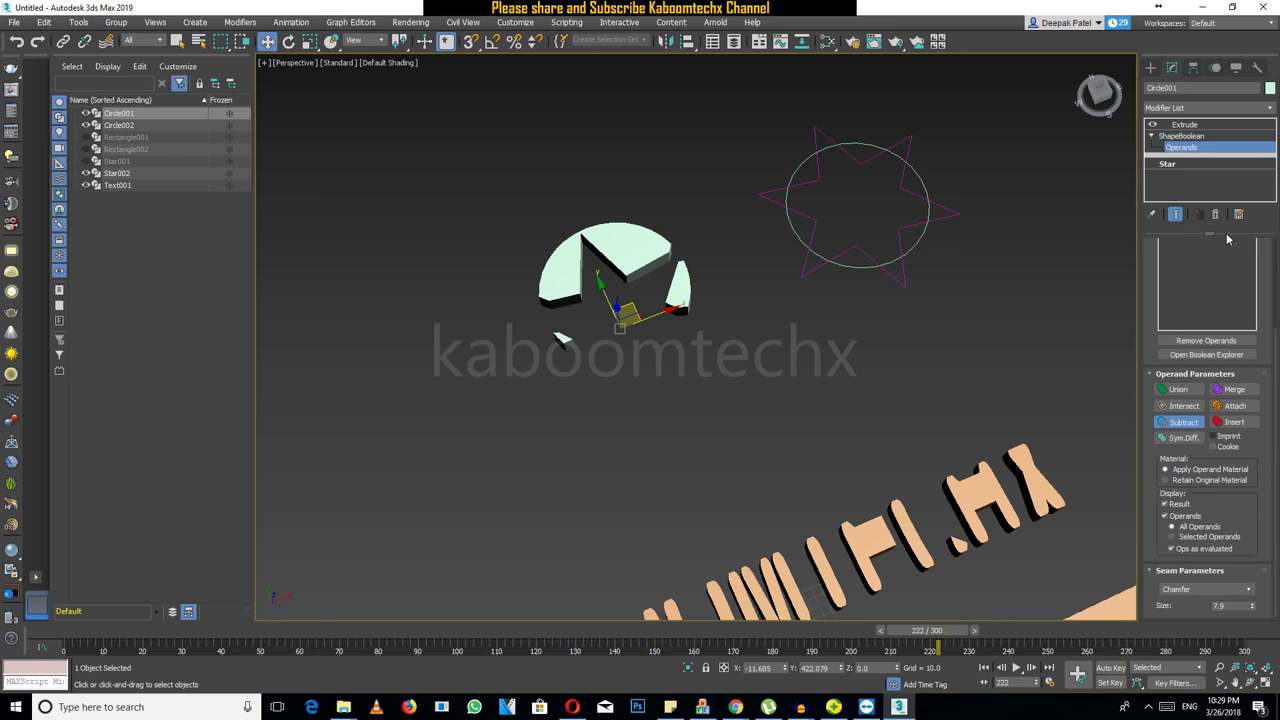
{"action": "left_click", "coordinate": [1218, 589]}
{"action": "left_click", "coordinate": [1200, 617]}
{"action": "left_click_drag", "start_coordinate": [1257, 604], "coordinate": [1256, 505]}
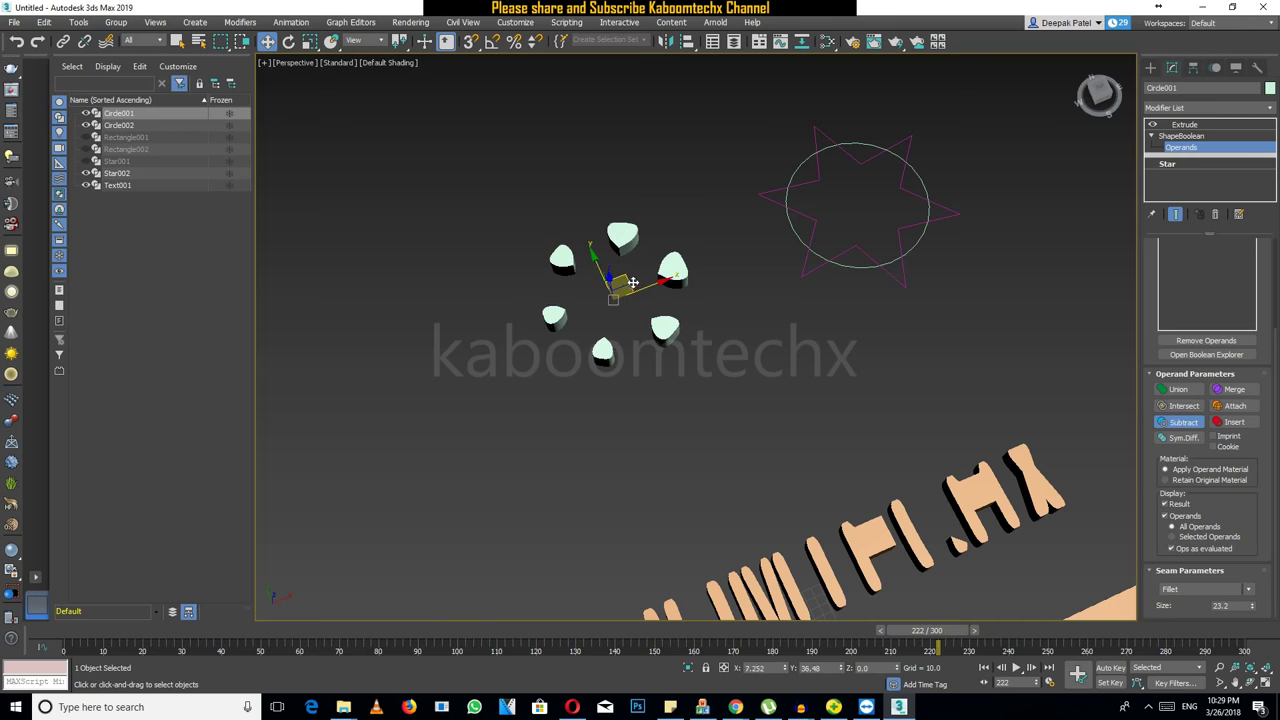
{"action": "left_click_drag", "start_coordinate": [641, 282], "coordinate": [606, 297]}
{"action": "mouse_move", "coordinate": [686, 345]}
{"action": "middle_mouse_down", "text": "alt"}
{"action": "mouse_move", "coordinate": [746, 314]}
{"action": "mouse_move", "coordinate": [696, 344]}
{"action": "mouse_move", "coordinate": [683, 328]}
{"action": "middle_mouse_up", "text": "alt"}
{"action": "scroll", "coordinate": [681, 327], "scroll_direction": "up", "scroll_amount": 5}
{"action": "scroll", "coordinate": [680, 330], "scroll_direction": "down", "scroll_amount": 8}
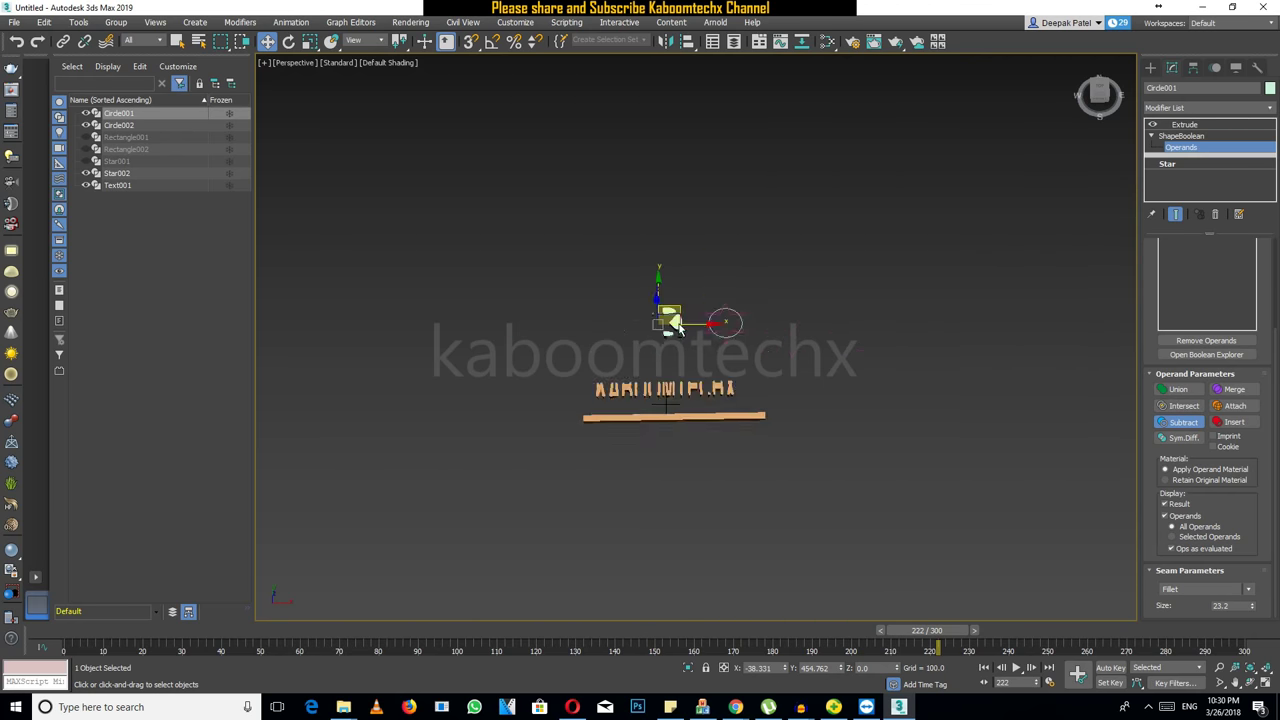
{"action": "scroll", "coordinate": [676, 334], "scroll_direction": "up", "scroll_amount": 3}
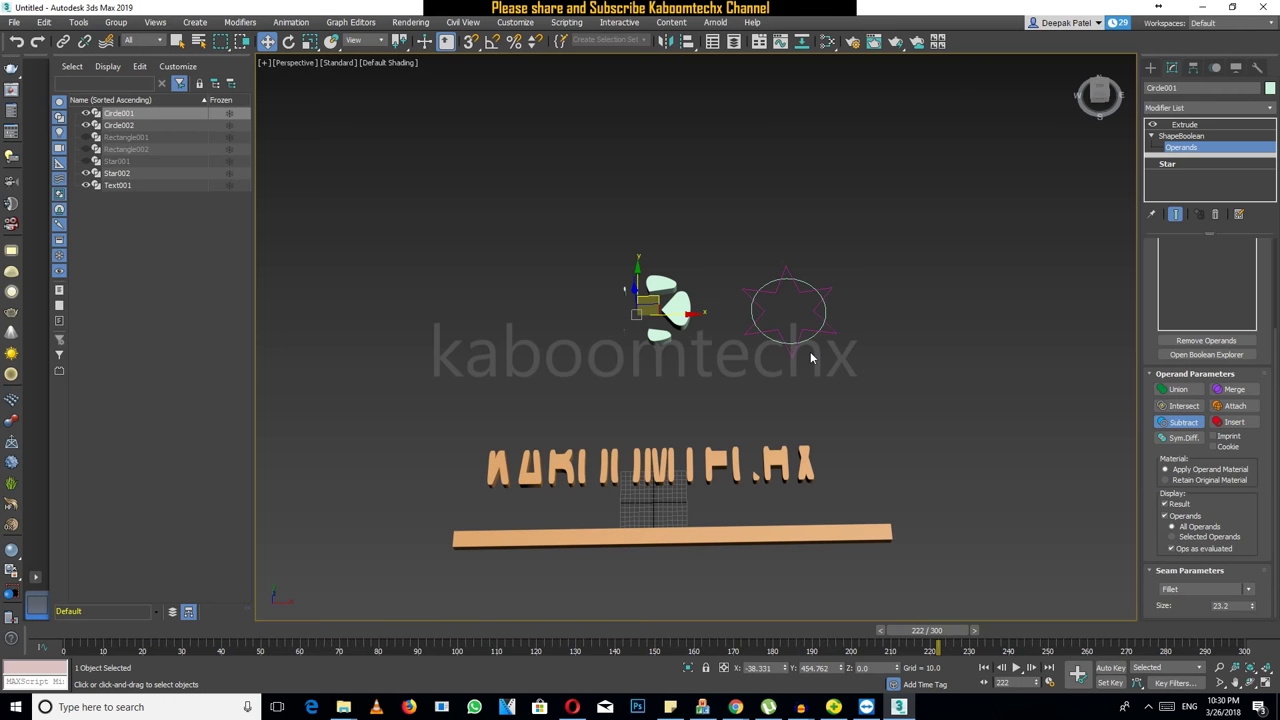
{"action": "middle_click_drag", "start_coordinate": [631, 394], "coordinate": [680, 425], "text": "alt"}
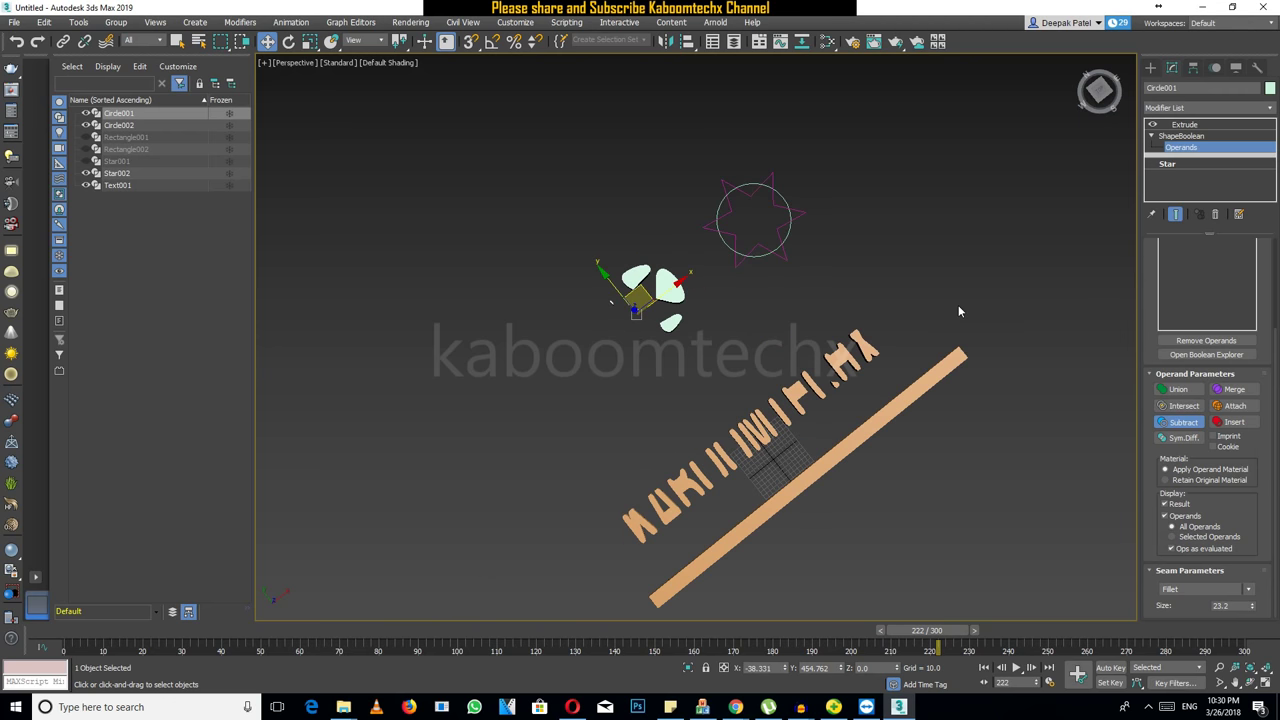